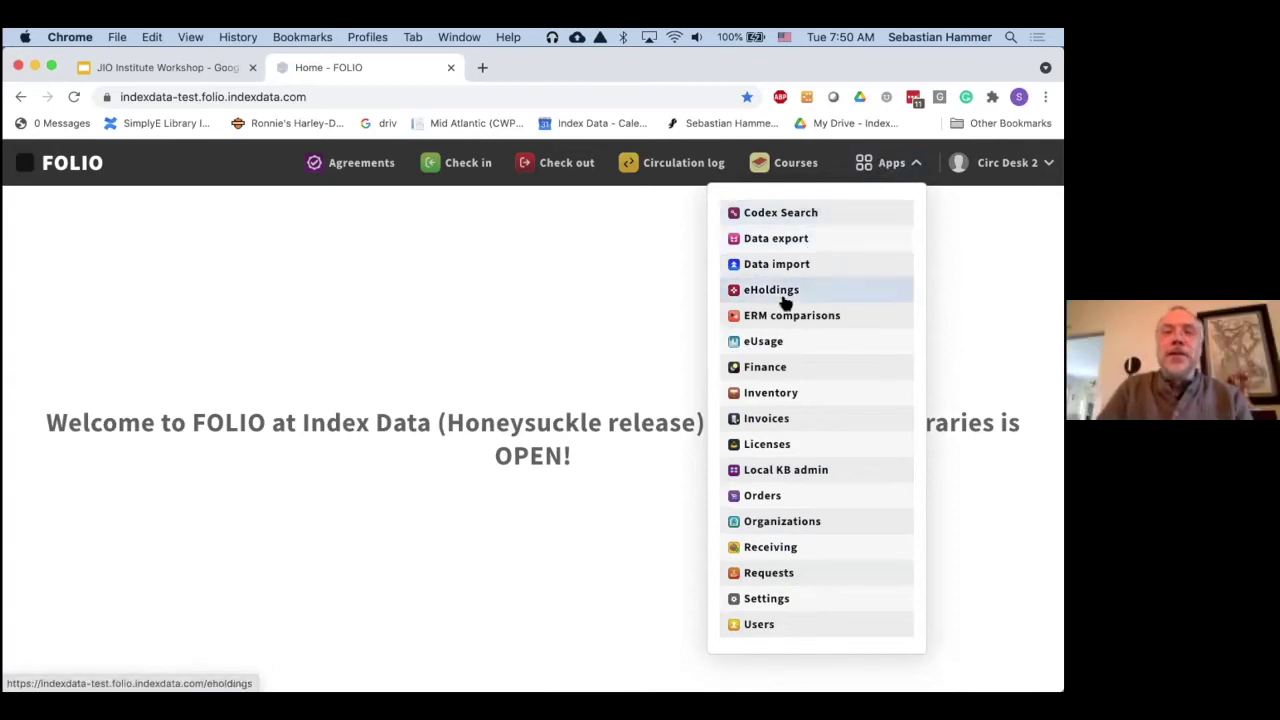
- Open the Inventory app and search instance records for the keyword "wolf"
{"action": "left_click", "coordinate": [763, 391]}
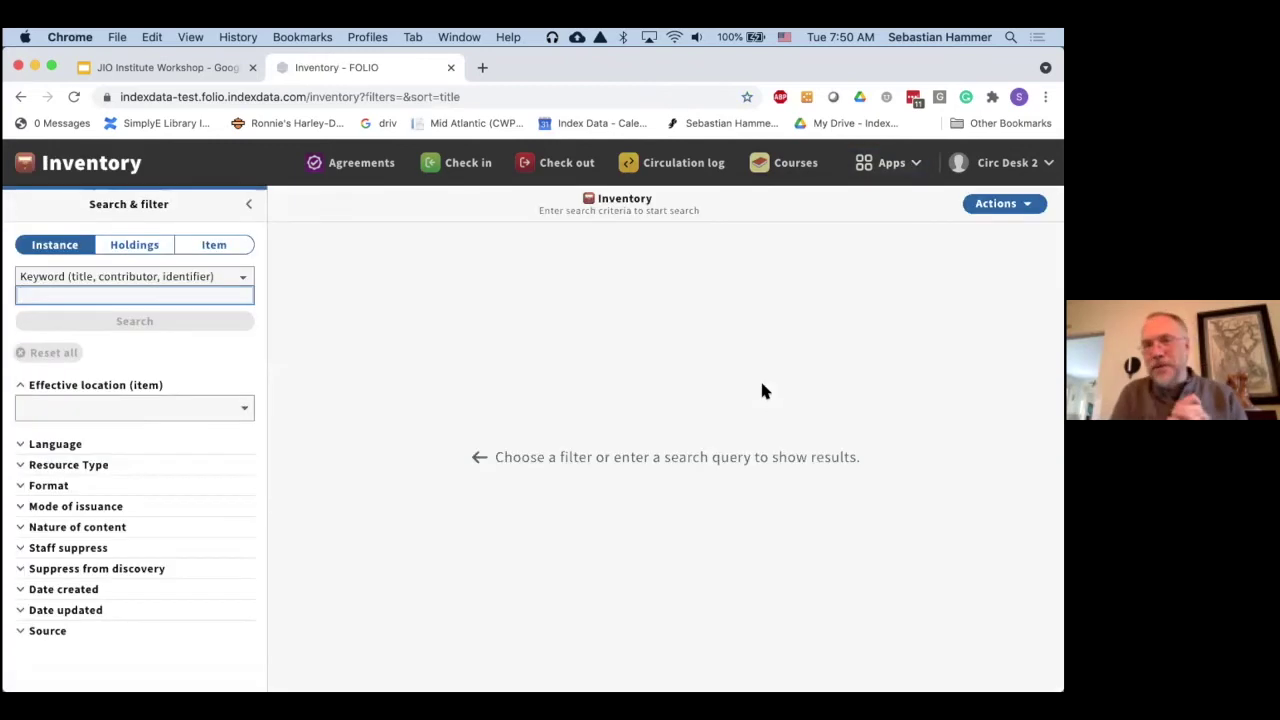
{"action": "type", "text": "w"}
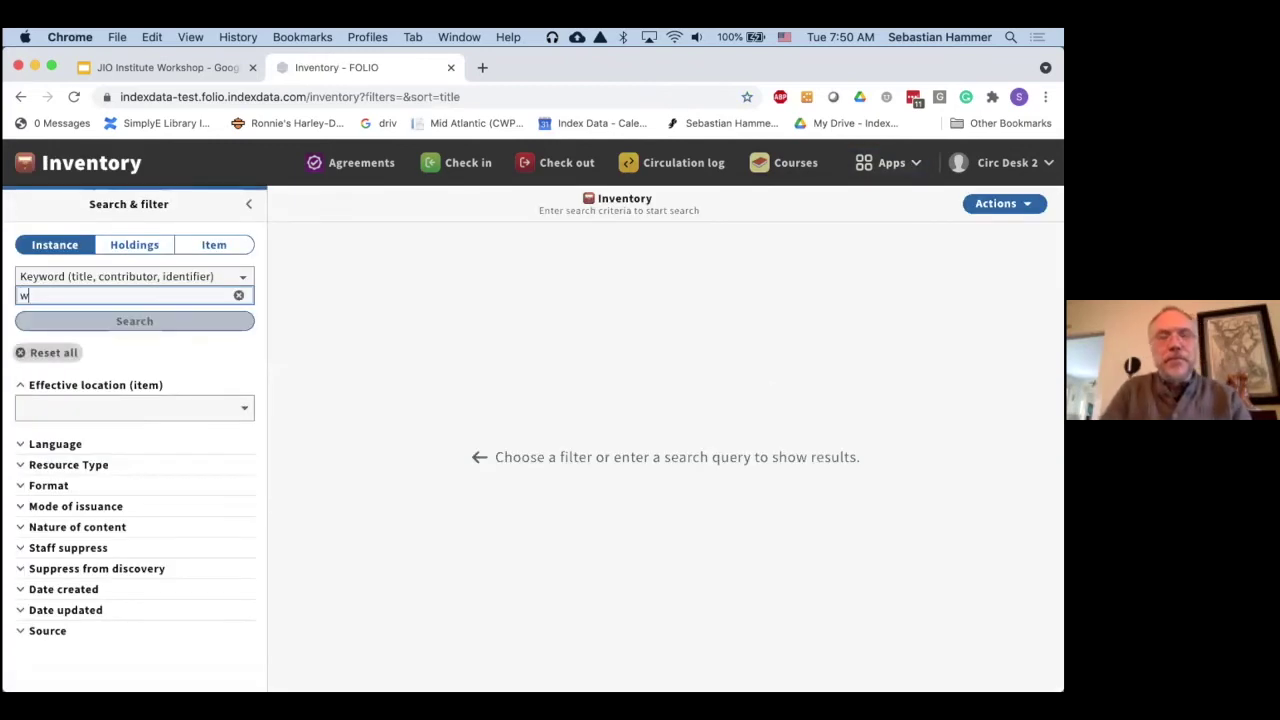
{"action": "type", "text": "olf"}
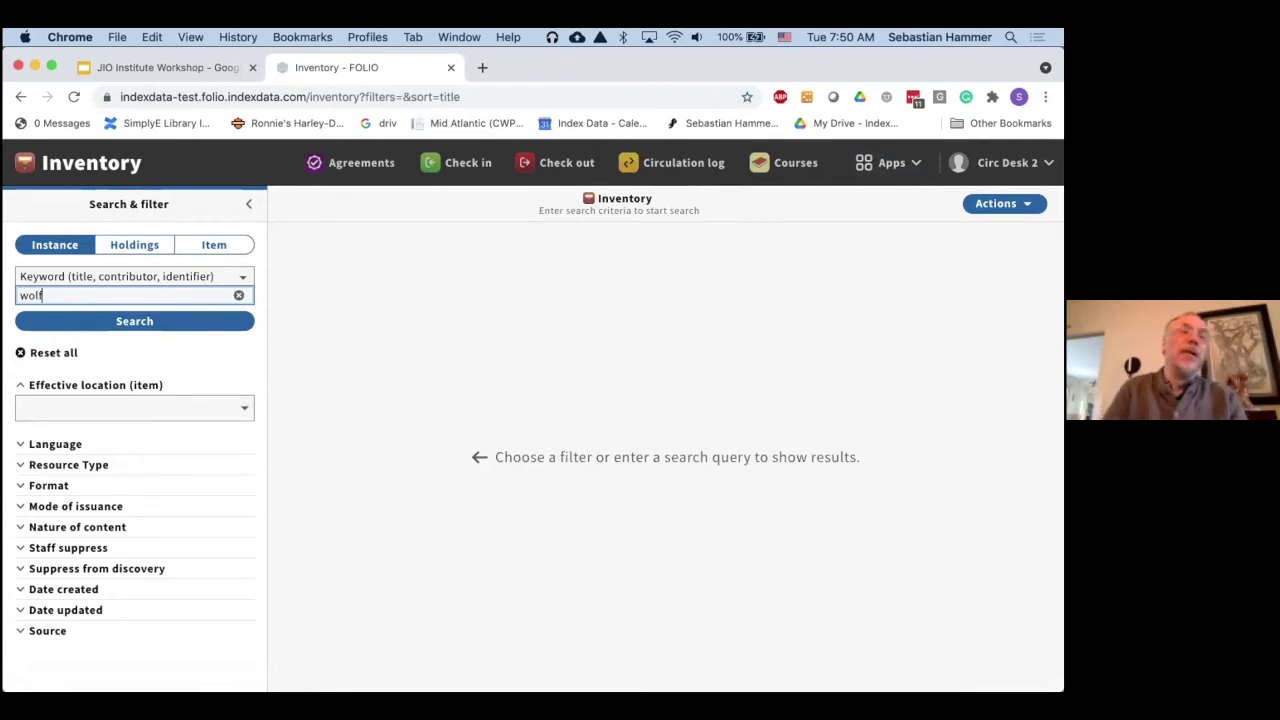
{"action": "key", "text": "Return"}
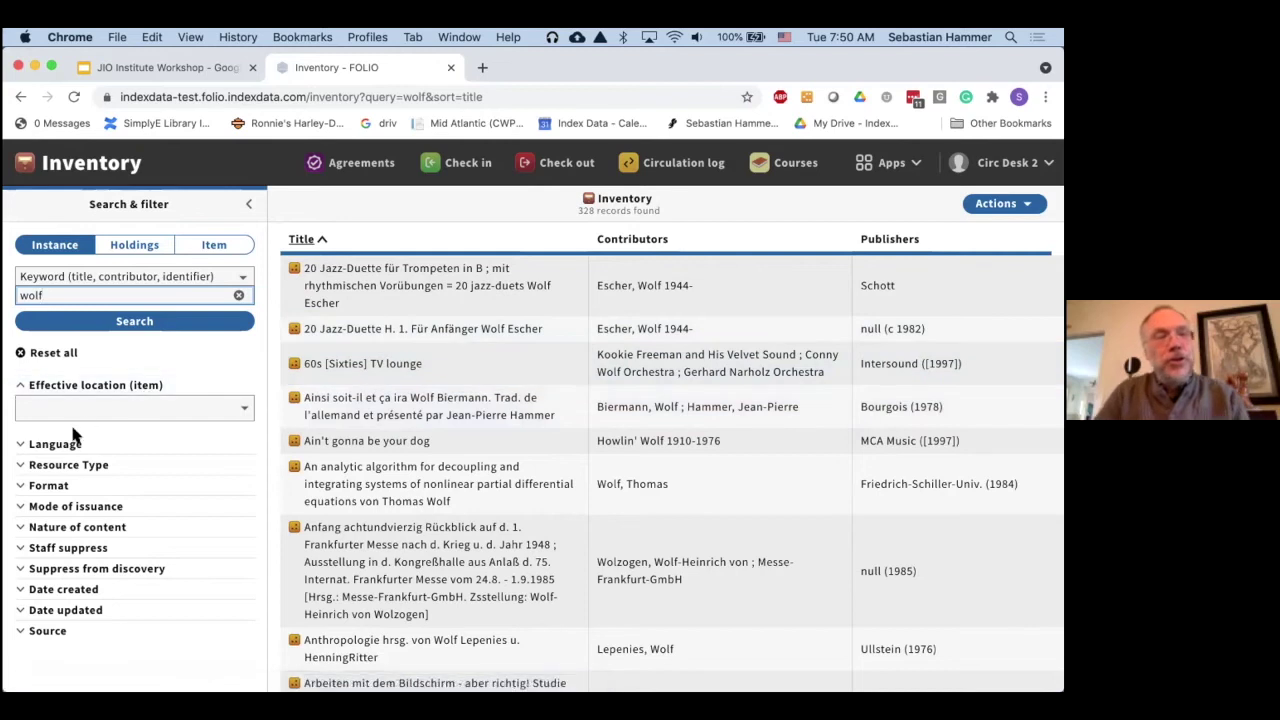
- Open the instance record "20 Jazz-Duette H. 1." and examine its holdings, items and administrative data
{"action": "left_click", "coordinate": [403, 328]}
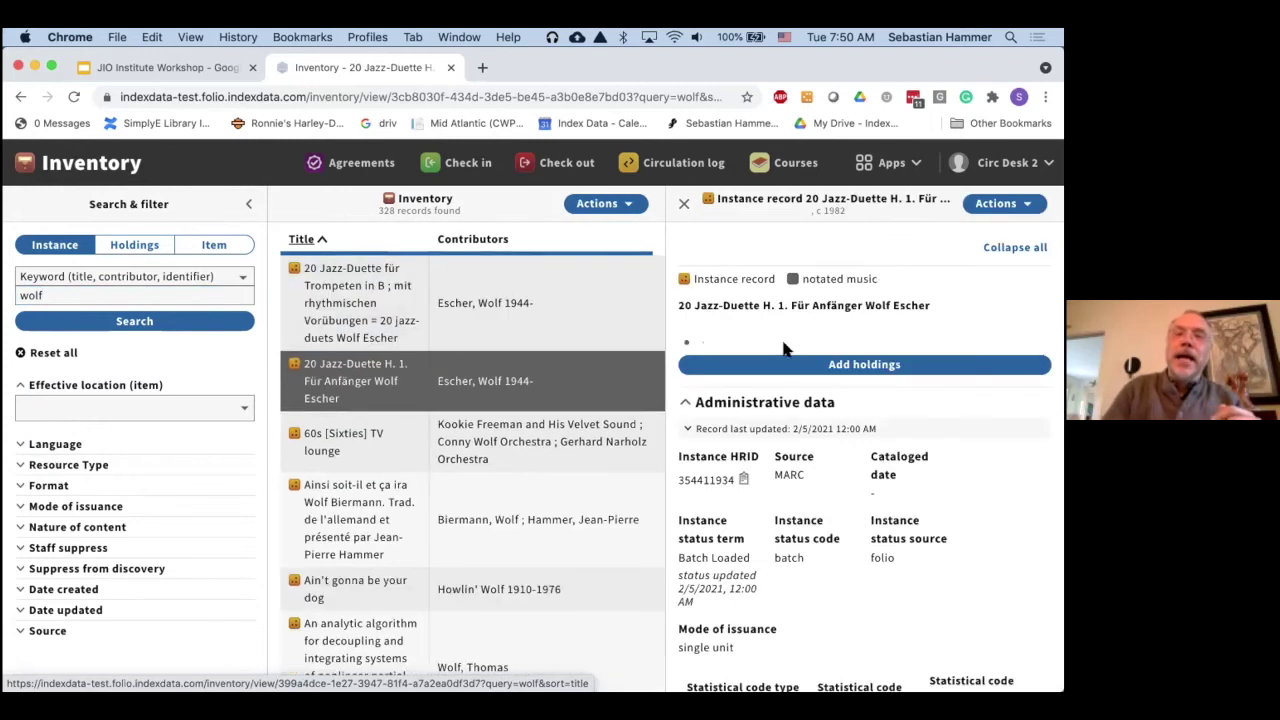
{"action": "scroll", "coordinate": [786, 345], "scroll_direction": "down", "scroll_amount": 1}
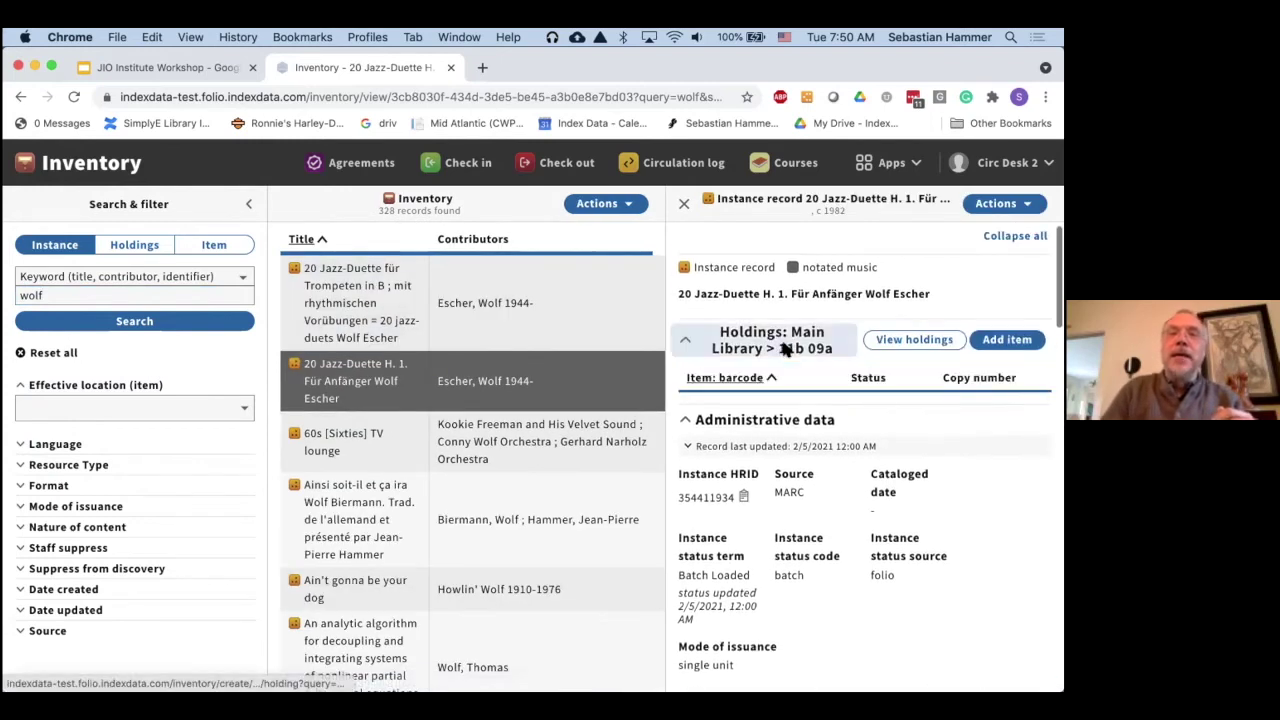
{"action": "scroll", "coordinate": [787, 352], "scroll_direction": "down", "scroll_amount": 2}
{"action": "scroll", "coordinate": [785, 375], "scroll_direction": "down", "scroll_amount": 5}
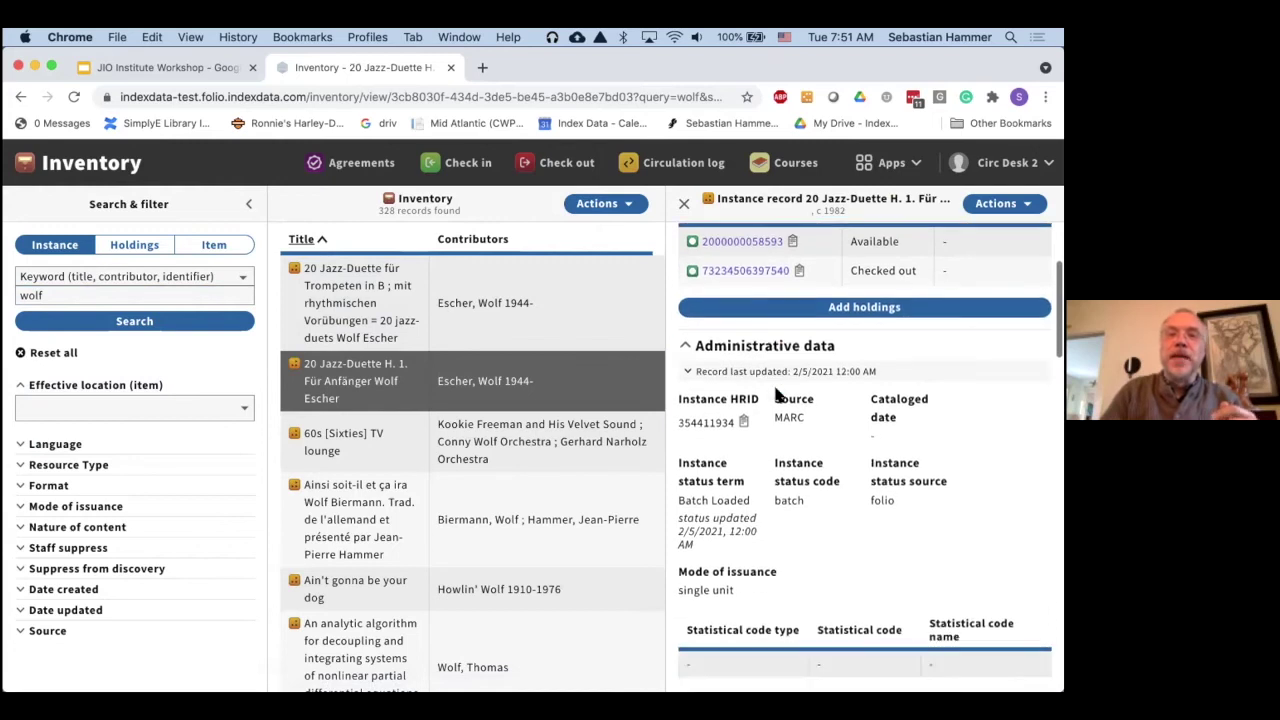
{"action": "scroll", "coordinate": [776, 393], "scroll_direction": "up", "scroll_amount": 4}
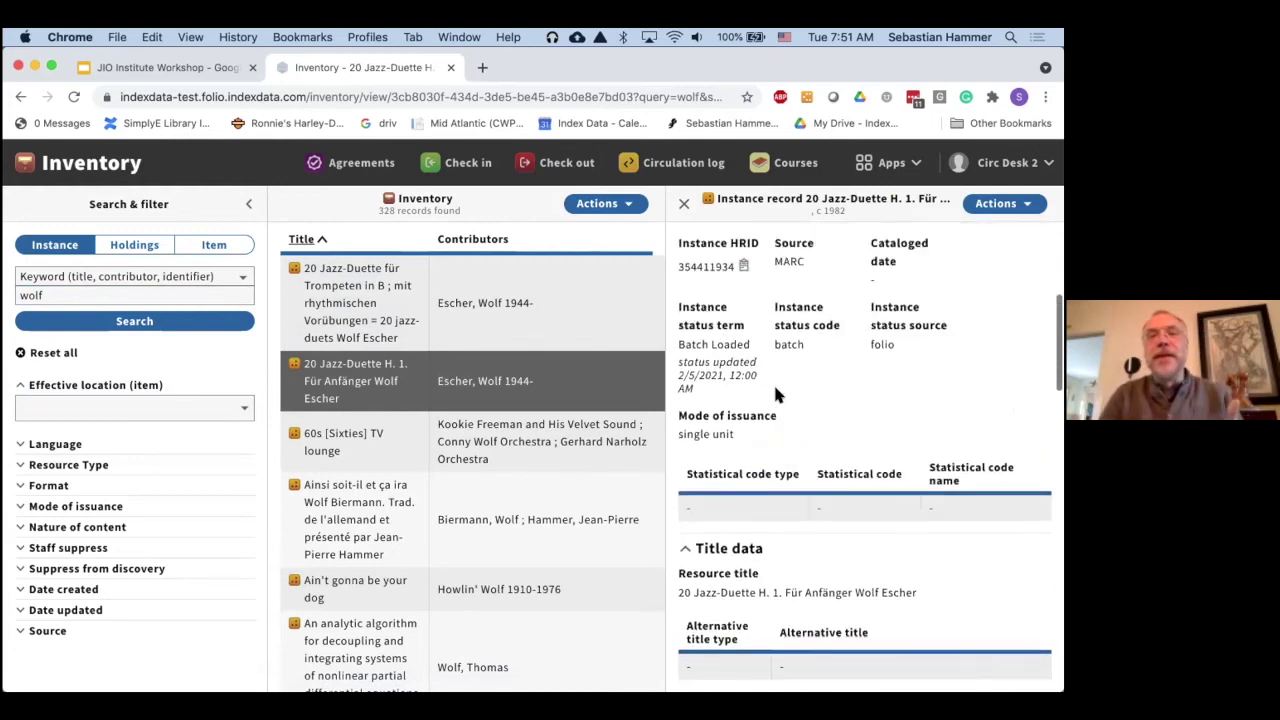
{"action": "scroll", "coordinate": [770, 390], "scroll_direction": "up", "scroll_amount": 2}
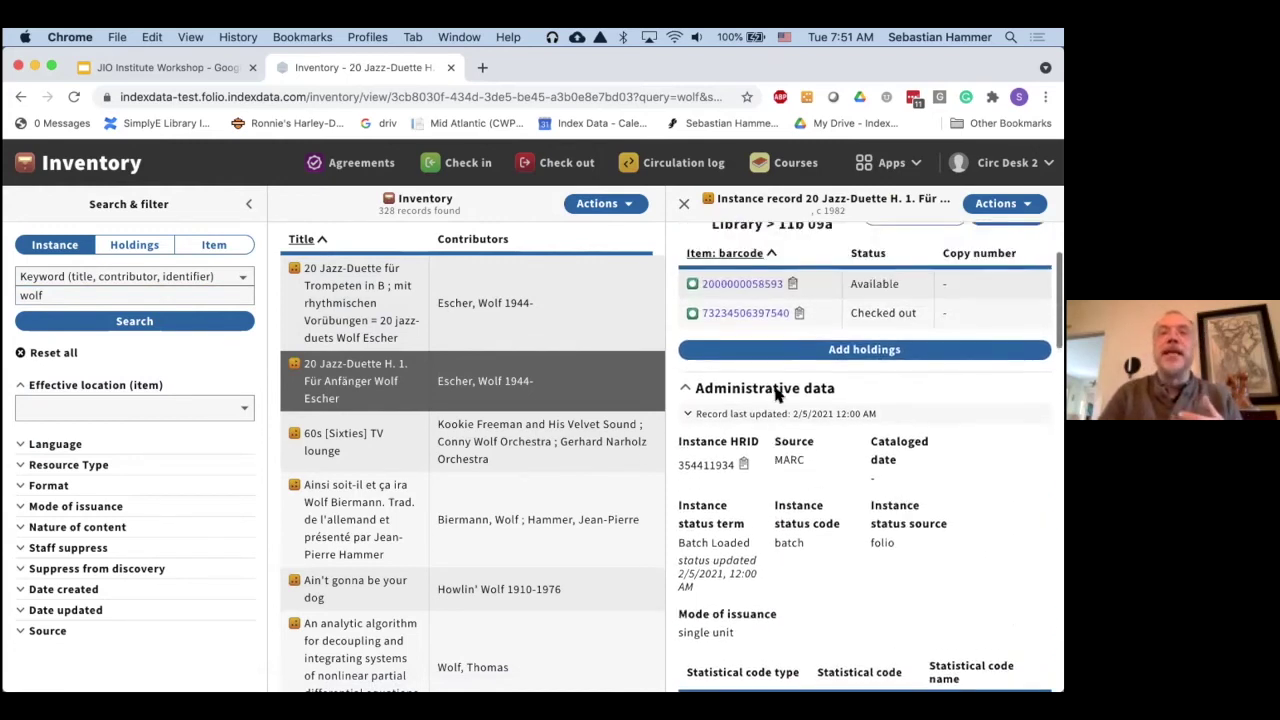
{"action": "scroll", "coordinate": [743, 360], "scroll_direction": "up", "scroll_amount": 2}
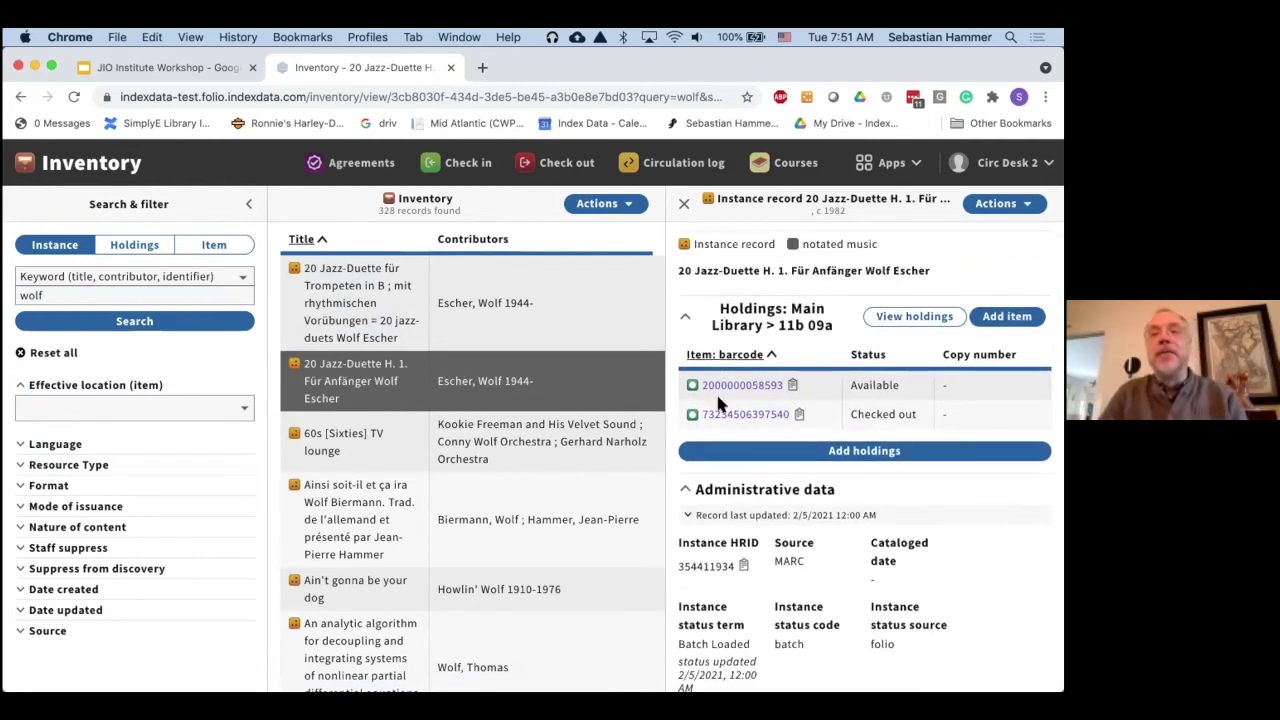
{"action": "scroll", "coordinate": [722, 388], "scroll_direction": "up", "scroll_amount": 1}
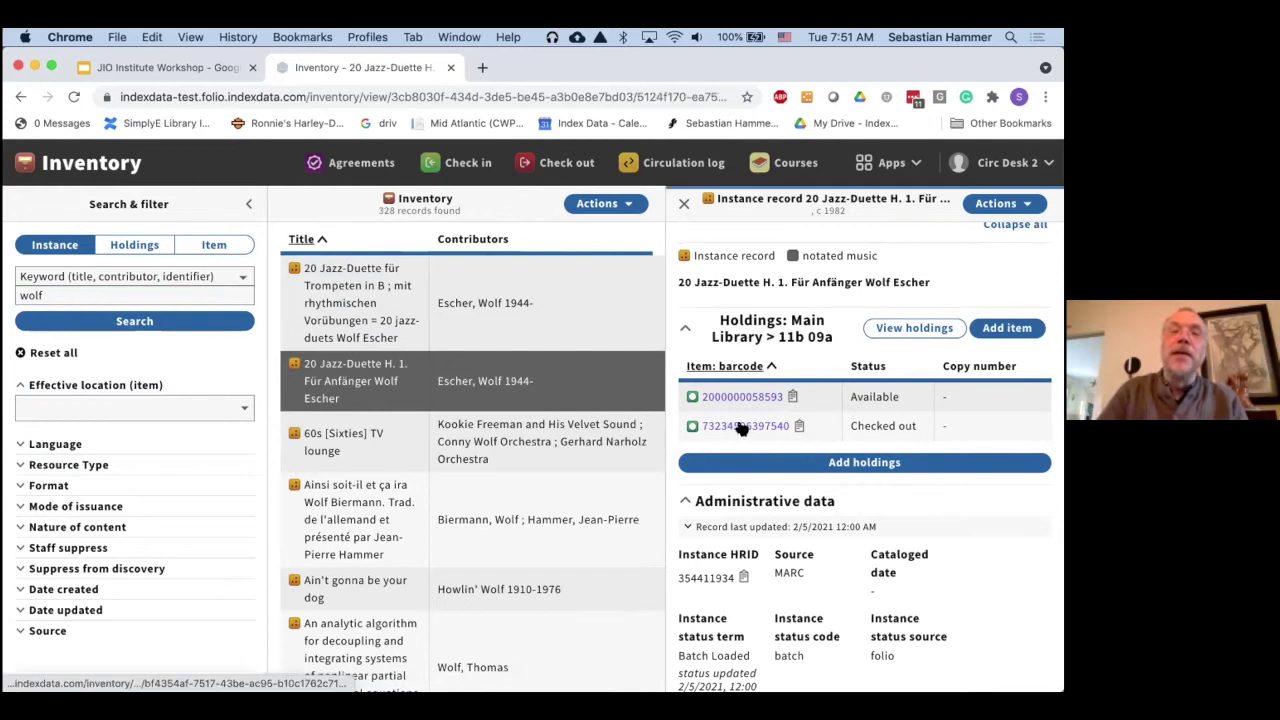
- Open the checked-out item's record and follow its item status under Loan and availability to the loan details
{"action": "left_click", "coordinate": [741, 427]}
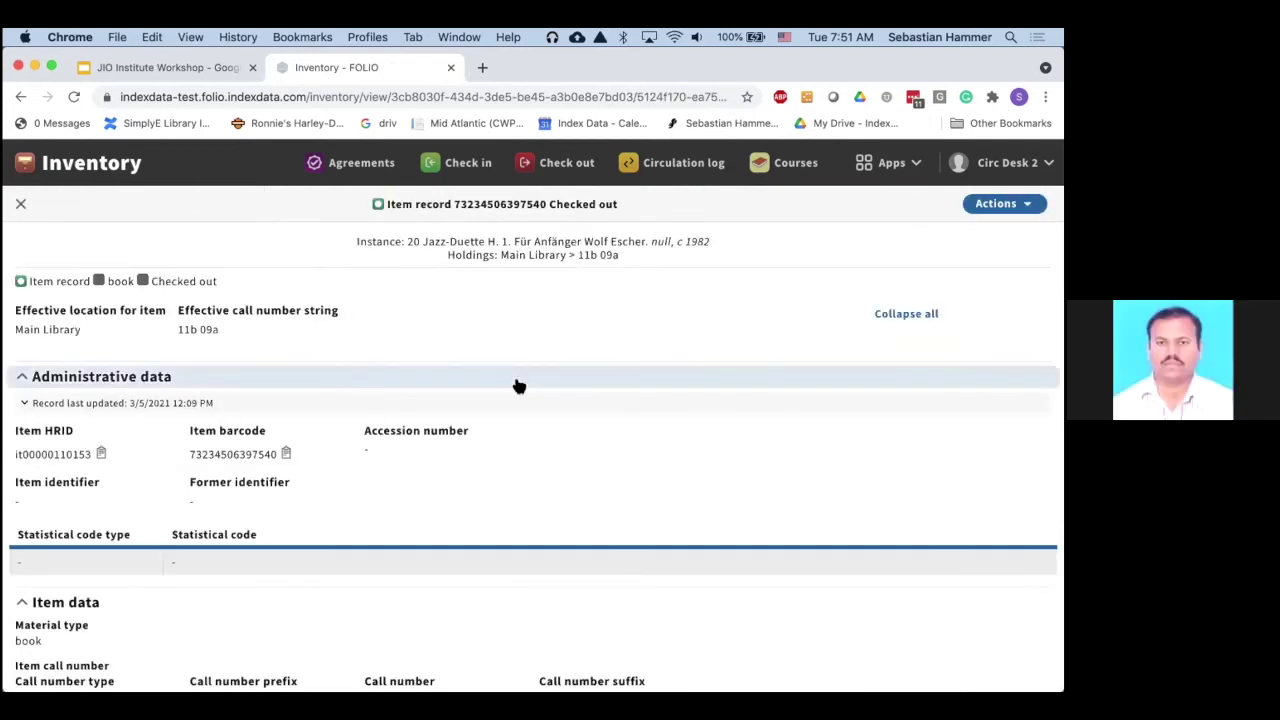
{"action": "scroll", "coordinate": [517, 385], "scroll_direction": "down", "scroll_amount": 3}
{"action": "scroll", "coordinate": [517, 385], "scroll_direction": "down", "scroll_amount": 3}
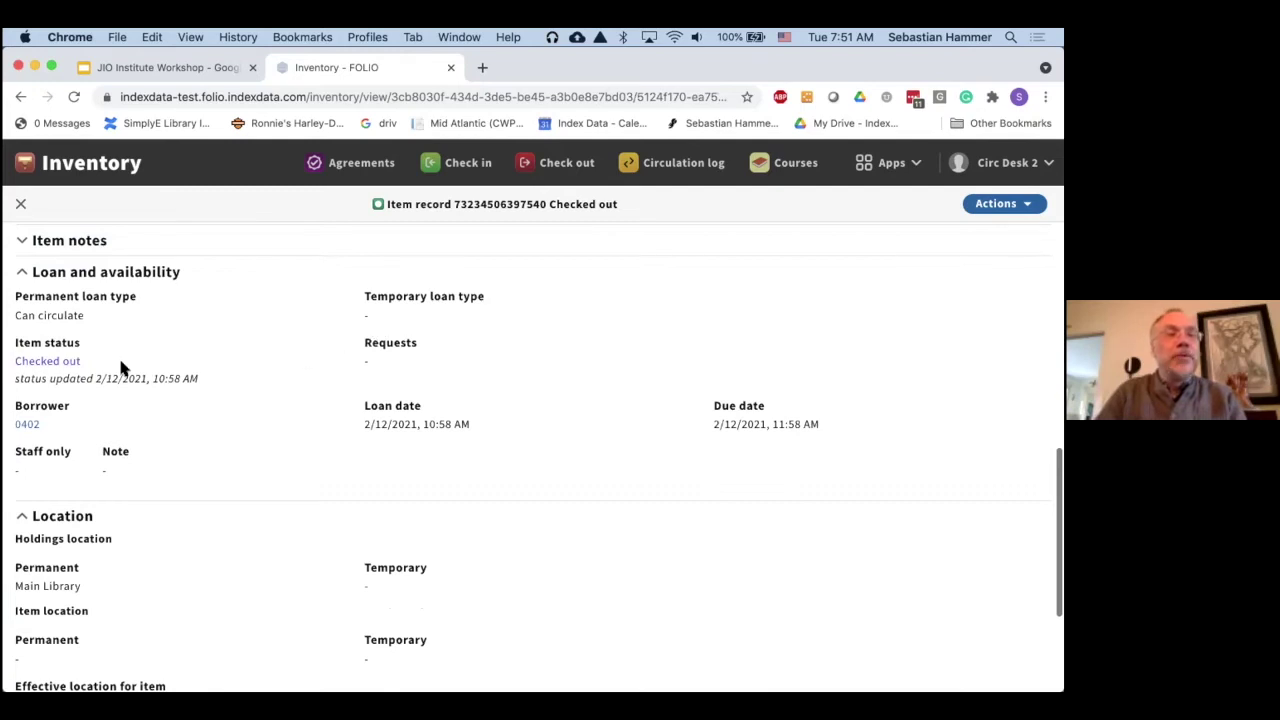
{"action": "left_click", "coordinate": [40, 361]}
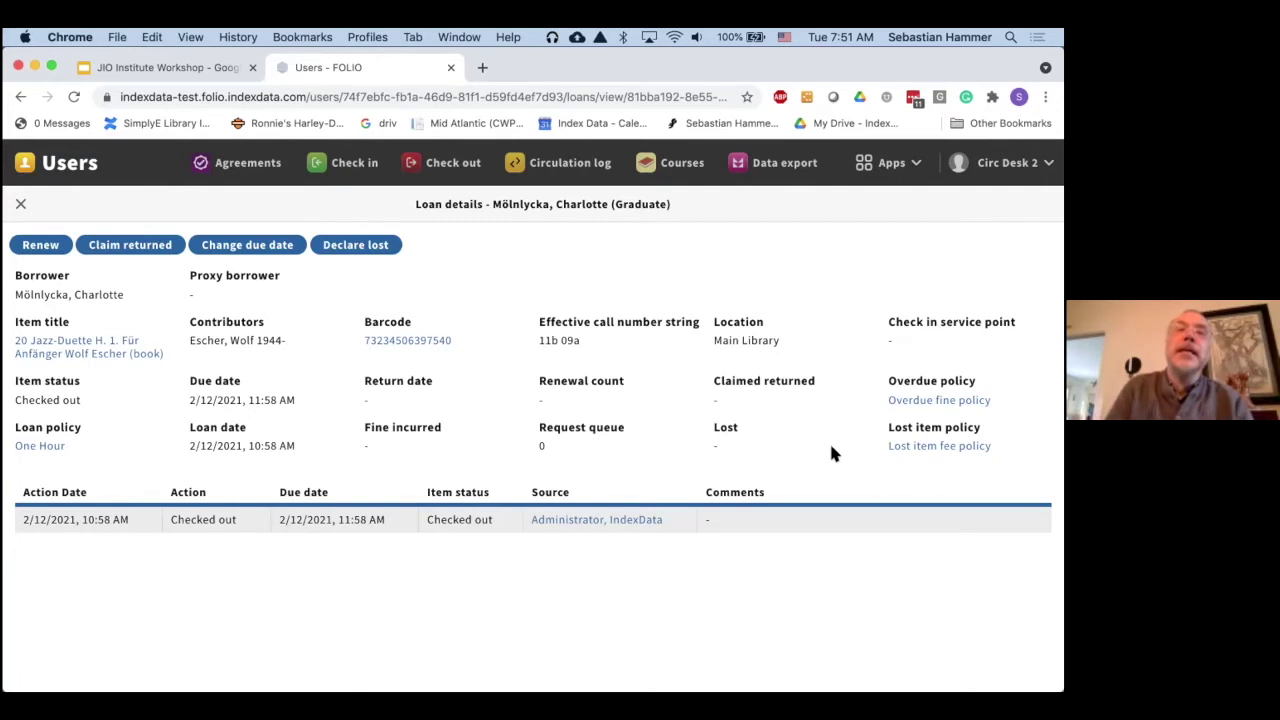
- Open the Finance app, list the funds and review the African History fund's information and budgets
{"action": "left_click", "coordinate": [880, 164]}
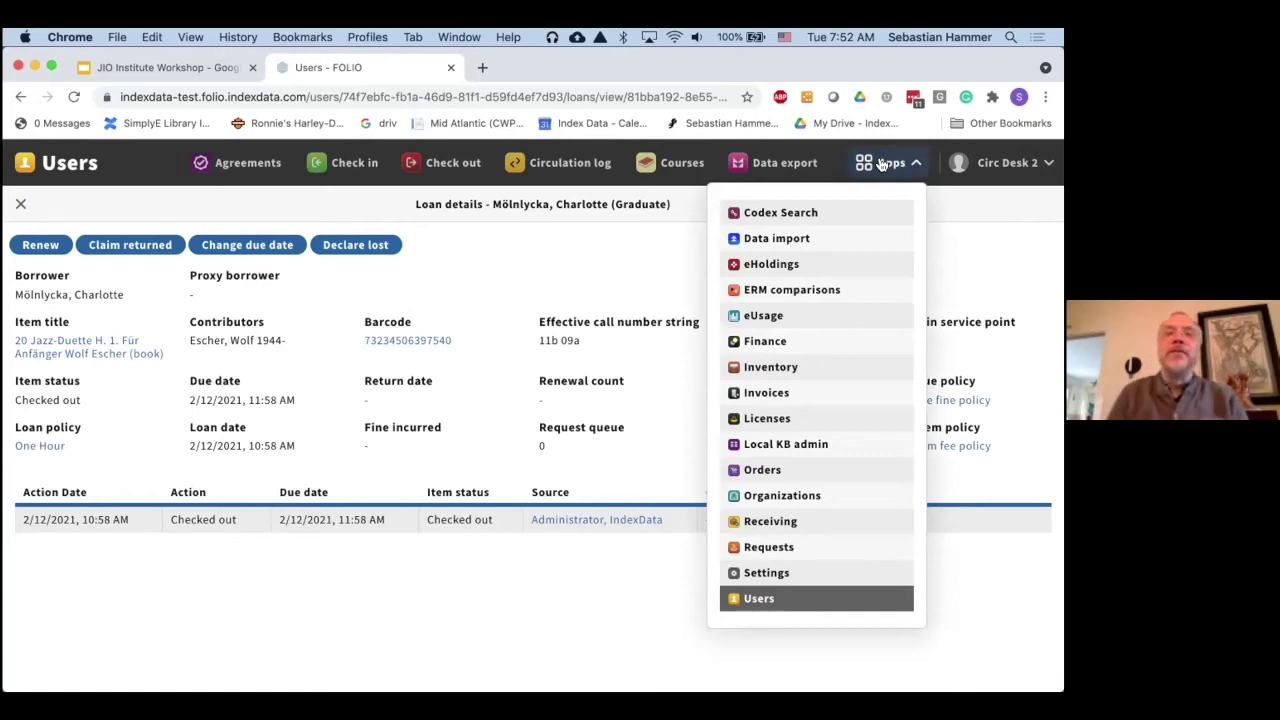
{"action": "left_click", "coordinate": [768, 343]}
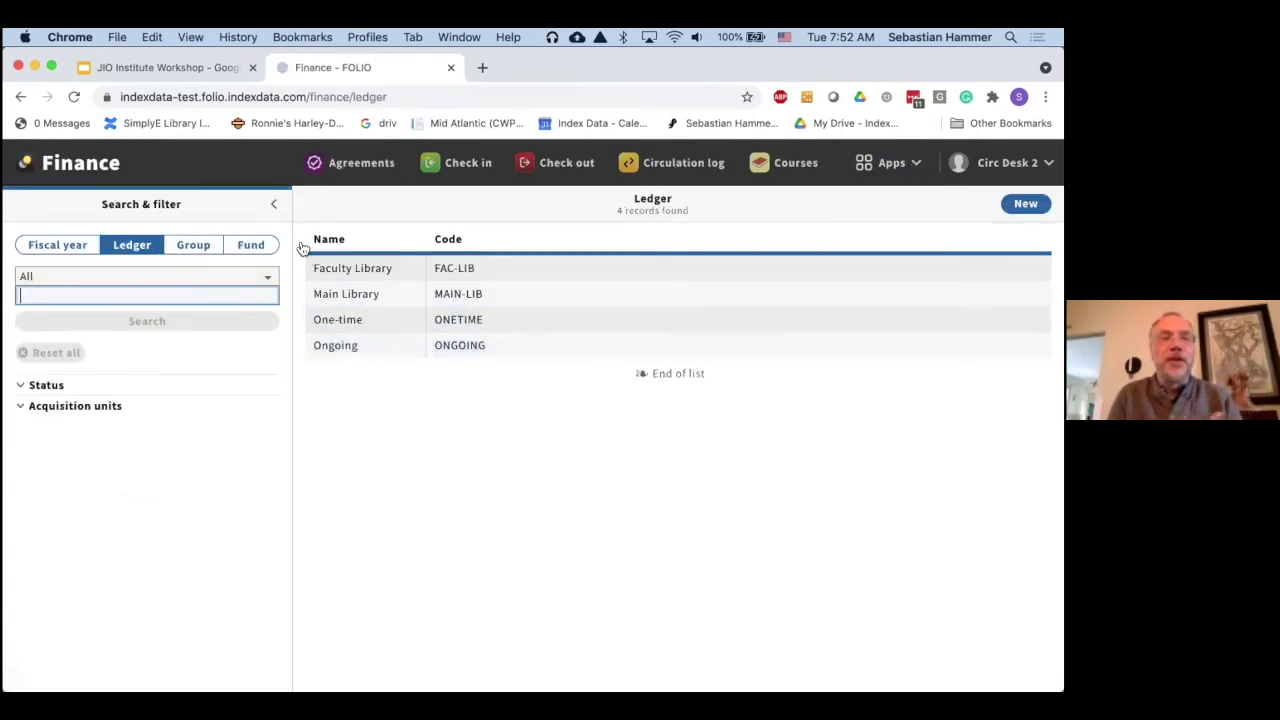
{"action": "left_click", "coordinate": [250, 246]}
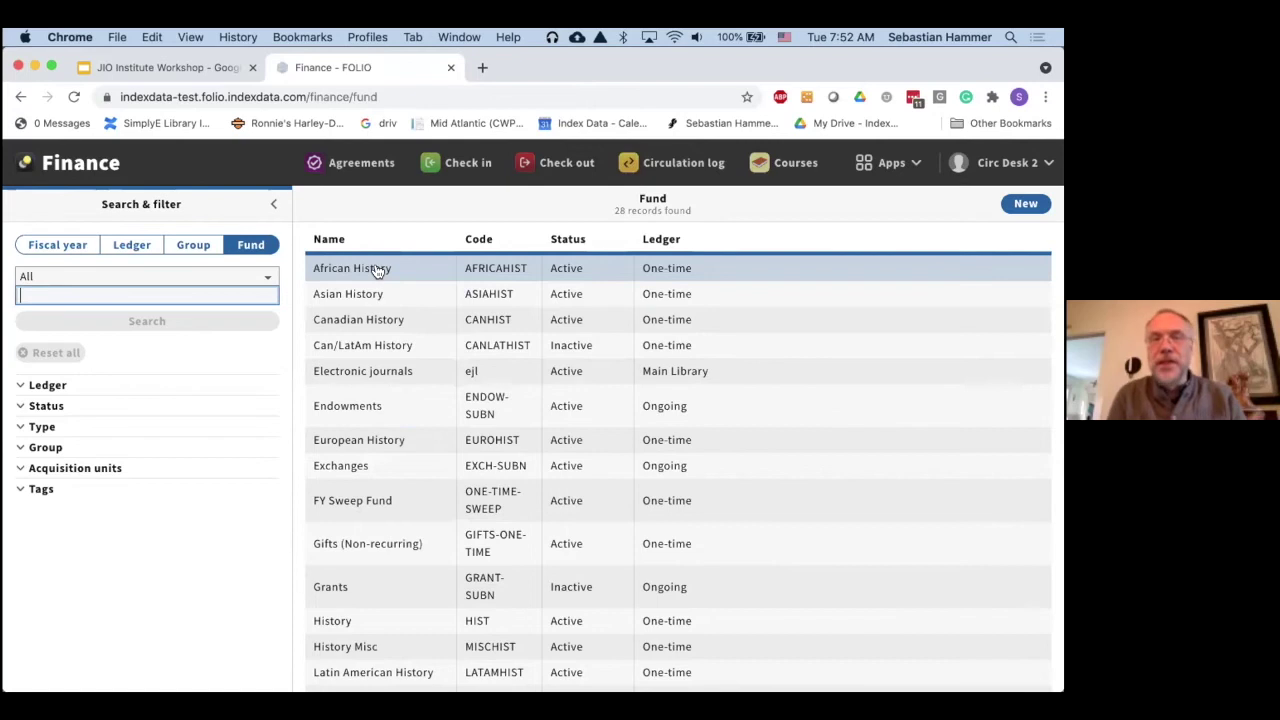
{"action": "left_click", "coordinate": [377, 270]}
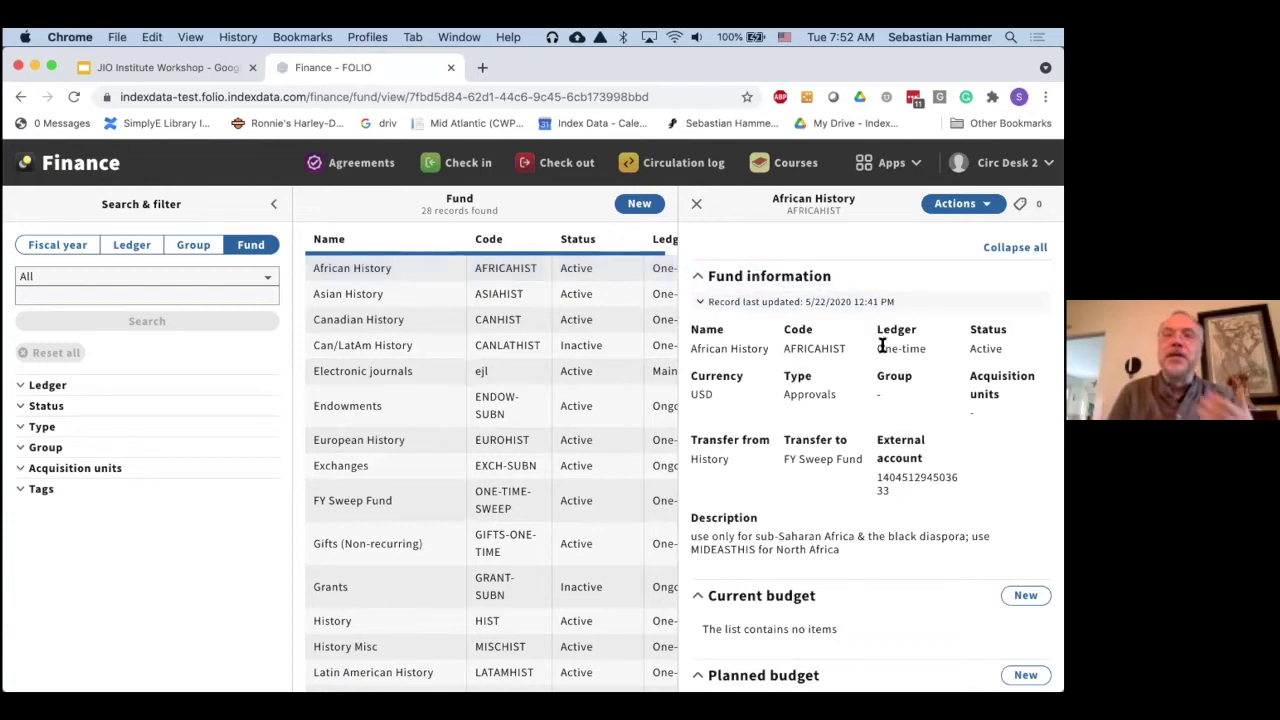
{"action": "scroll", "coordinate": [882, 345], "scroll_direction": "down", "scroll_amount": 5}
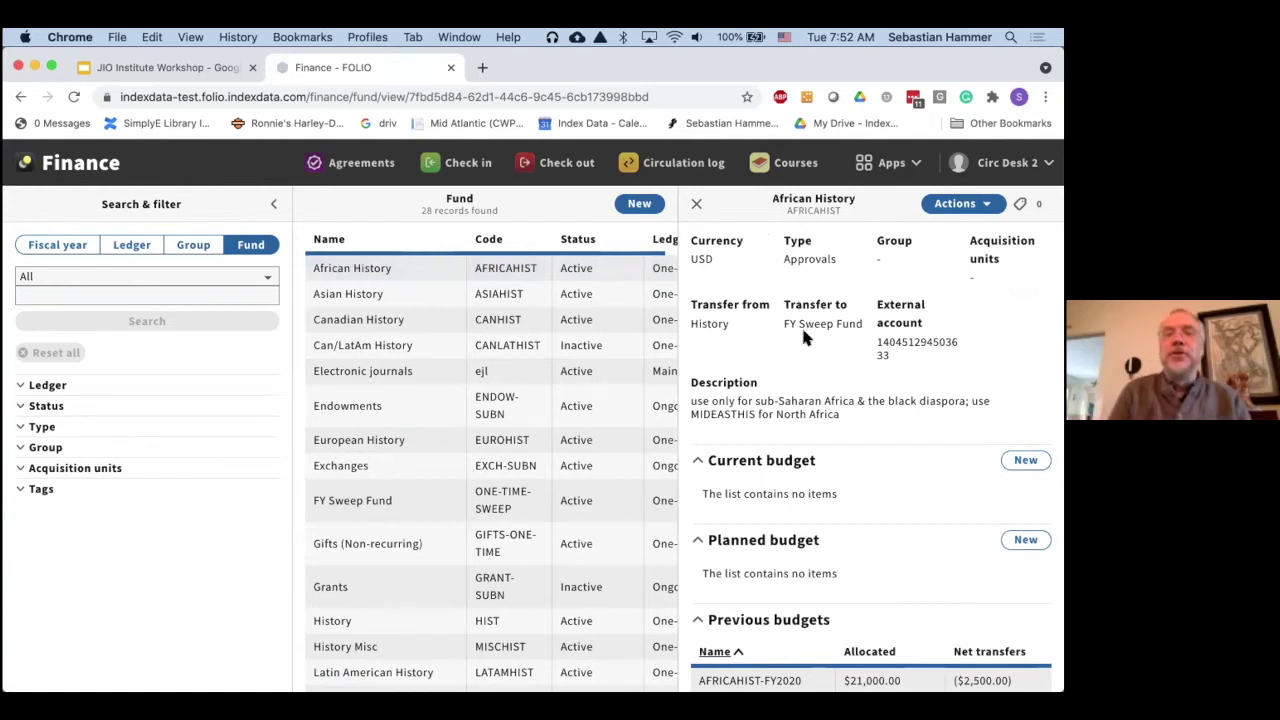
- Visit the Organizations app, and in the Orders app search the order lines for the keyword "a"
{"action": "left_click", "coordinate": [884, 163]}
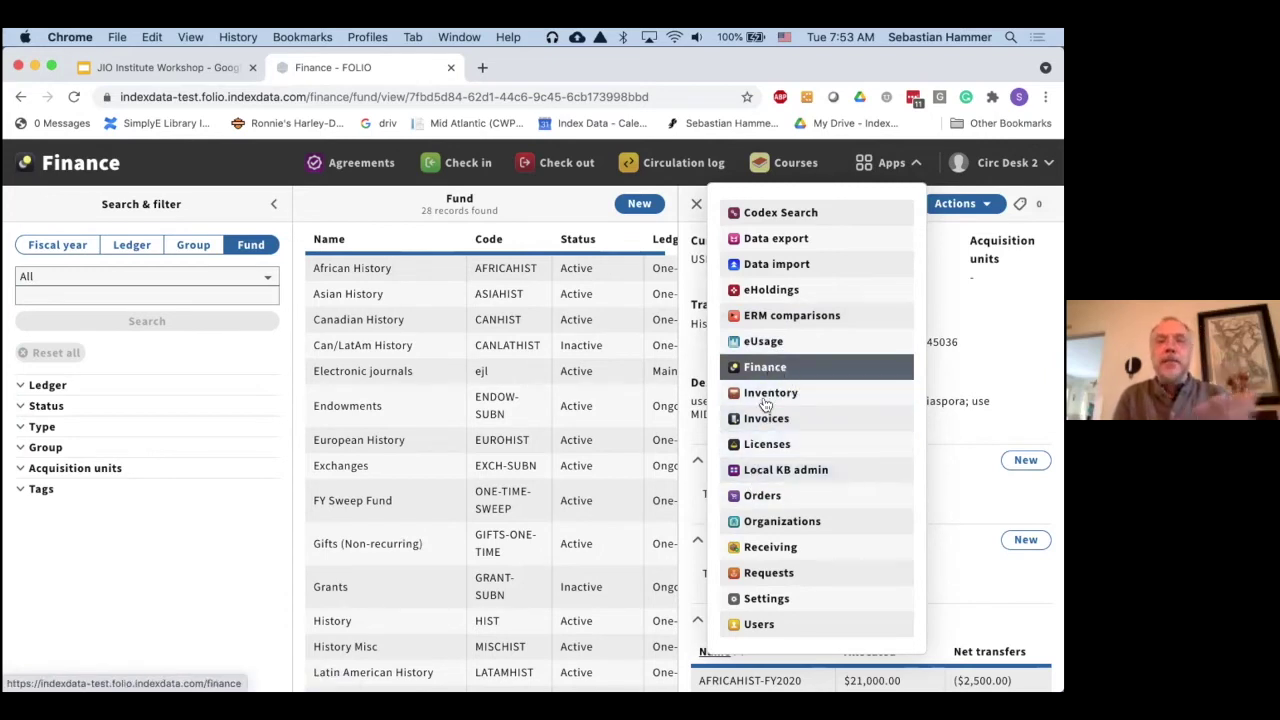
{"action": "left_click", "coordinate": [760, 522]}
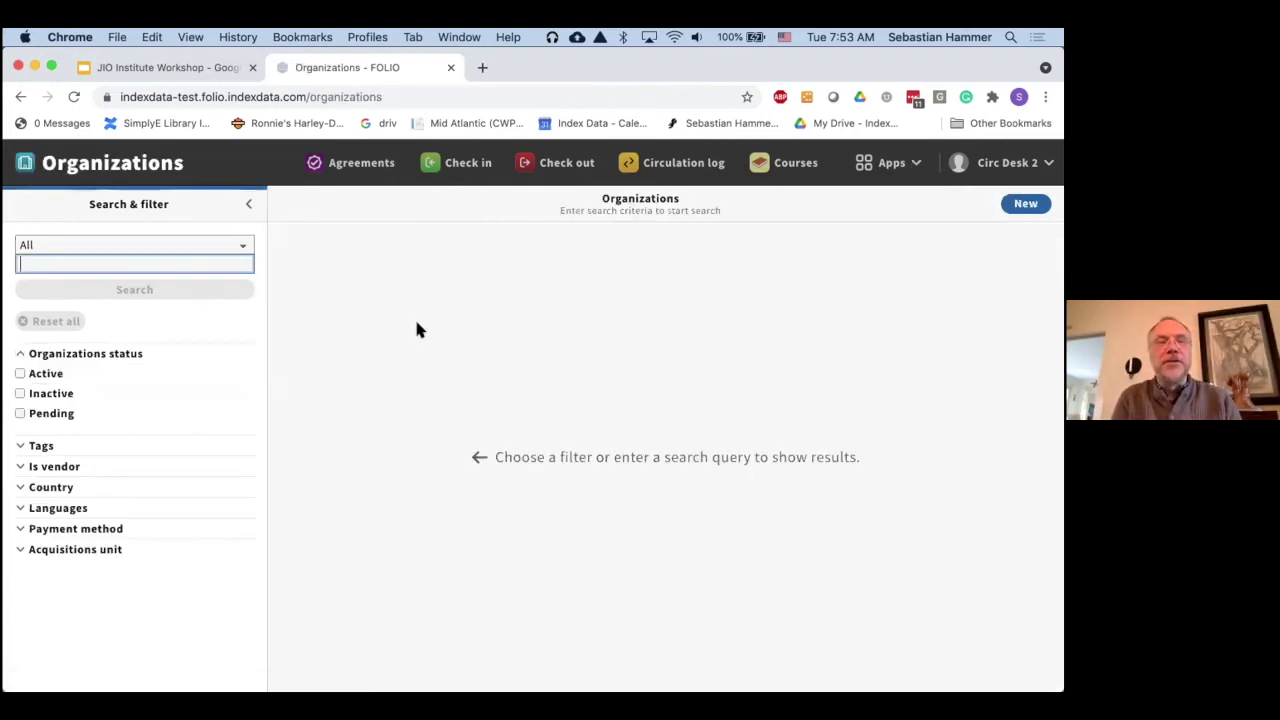
{"action": "left_click", "coordinate": [882, 164]}
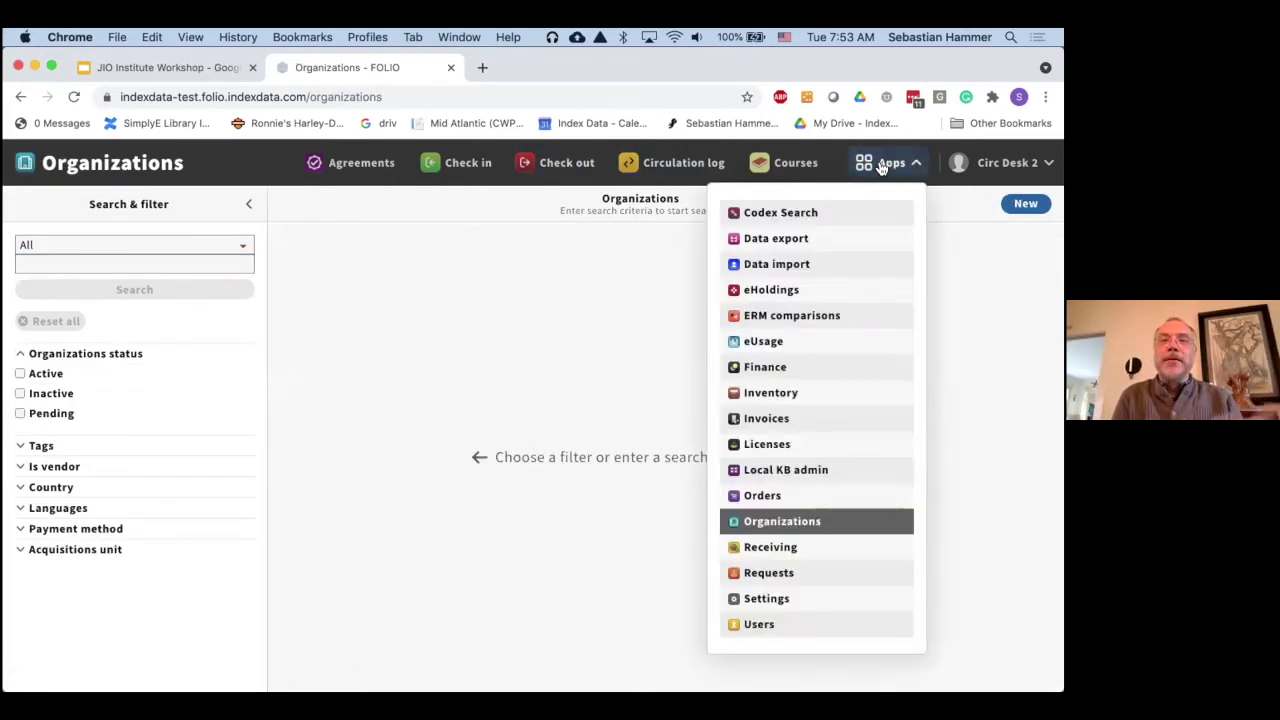
{"action": "left_click", "coordinate": [760, 497]}
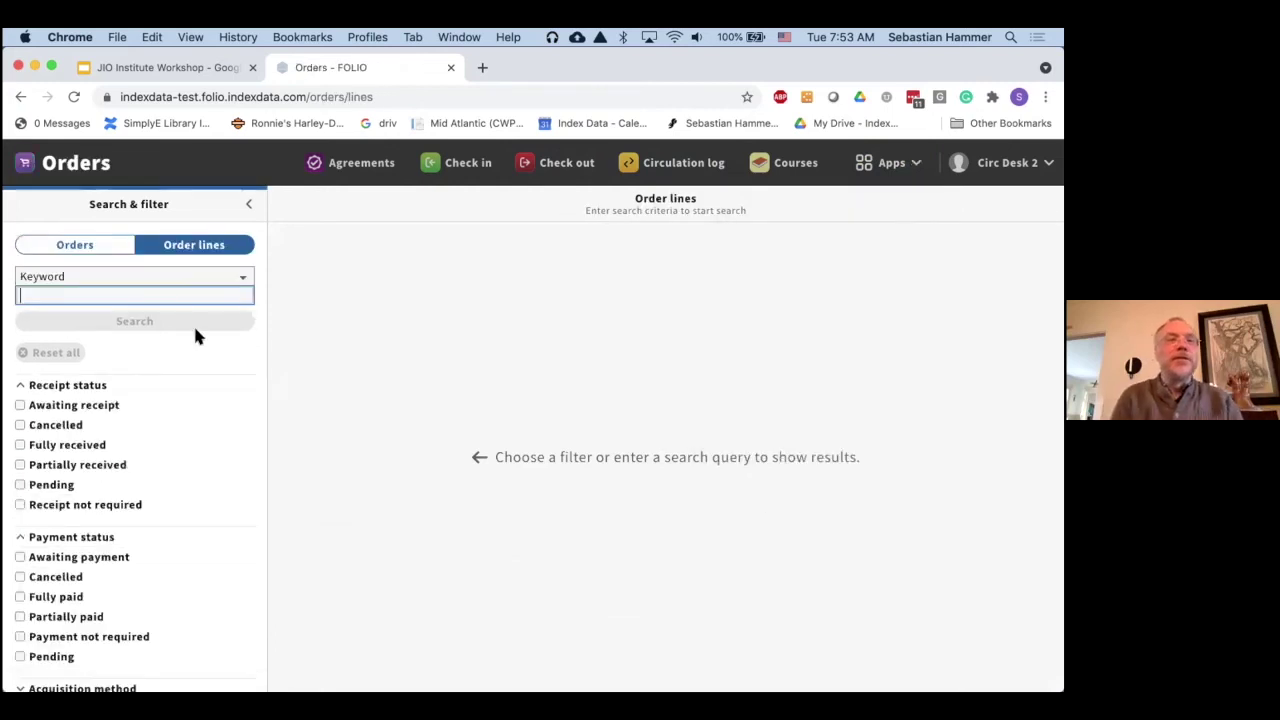
{"action": "type", "text": "a"}
{"action": "key", "text": "Return"}
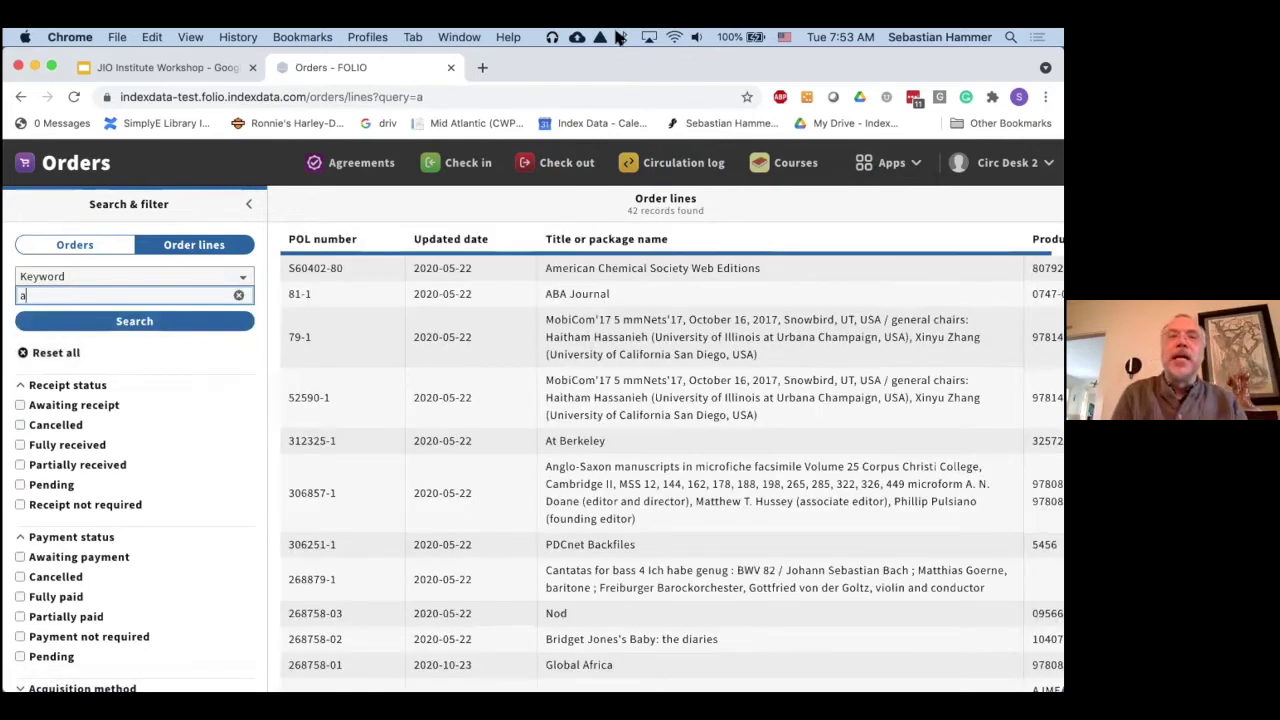
- Visit the Check out app, and display the One Hour loan policy in the Circulation settings
{"action": "left_click", "coordinate": [580, 165]}
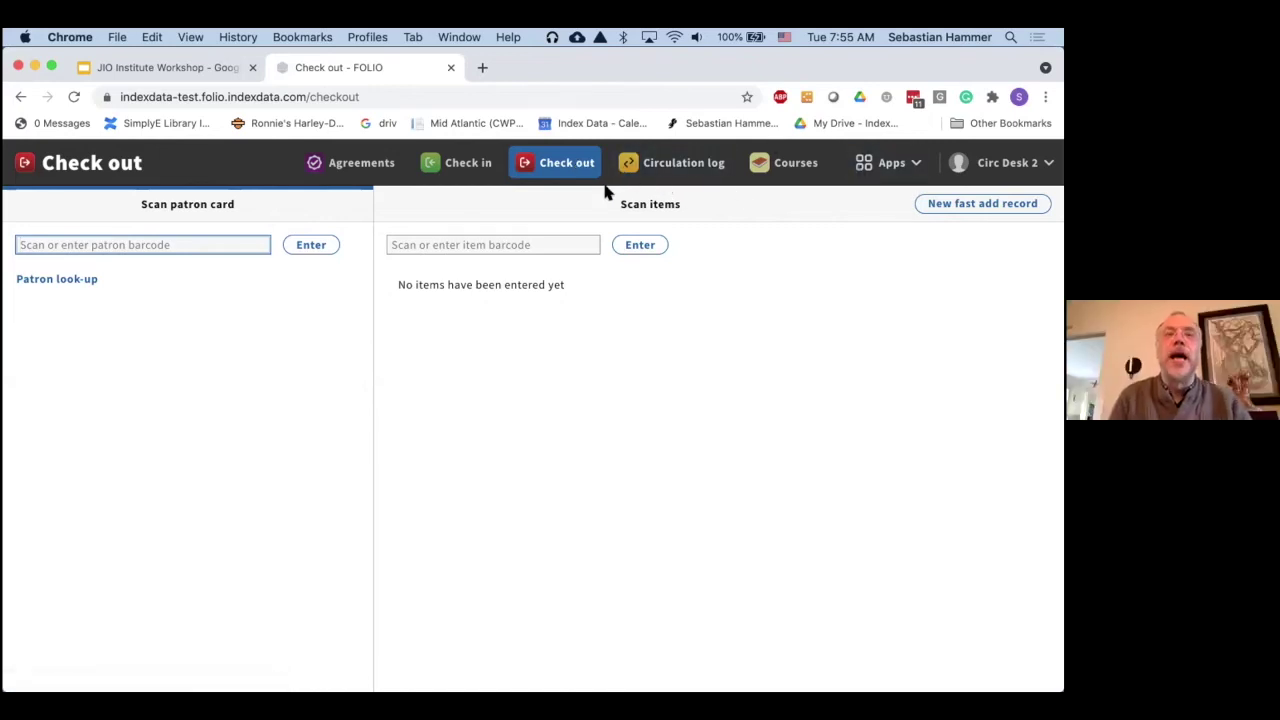
{"action": "left_click", "coordinate": [886, 165]}
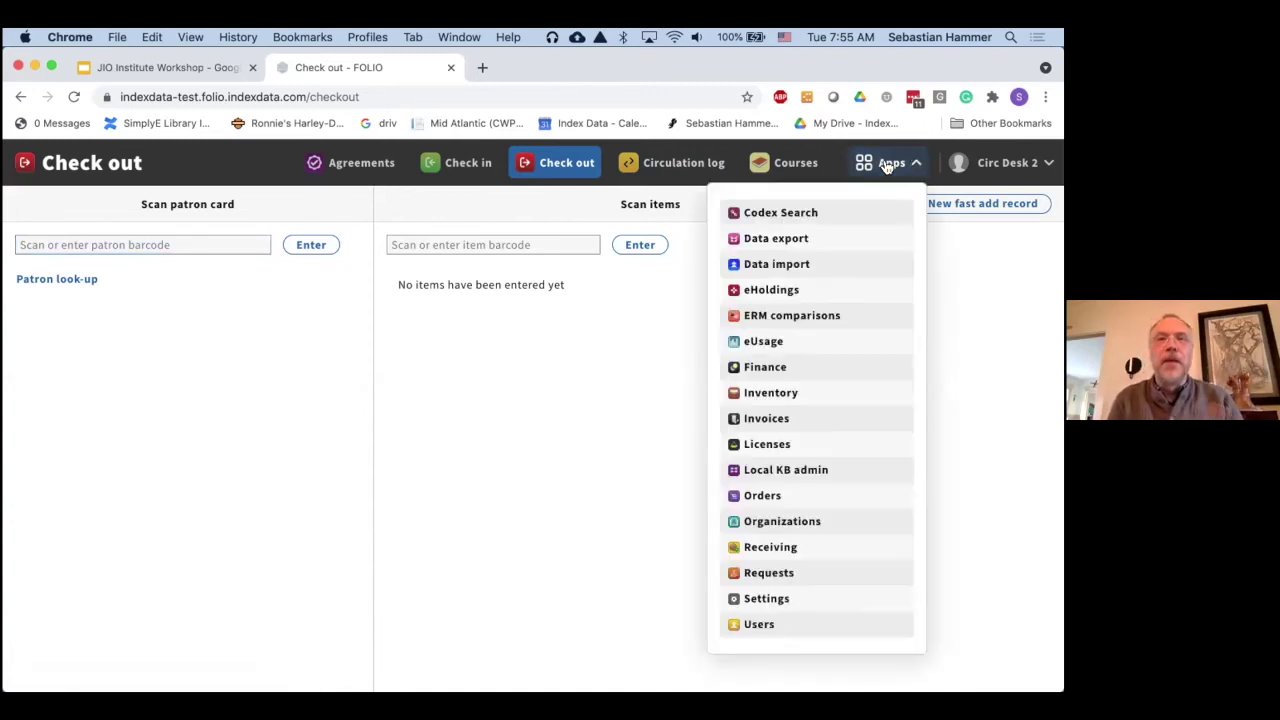
{"action": "left_click", "coordinate": [750, 600]}
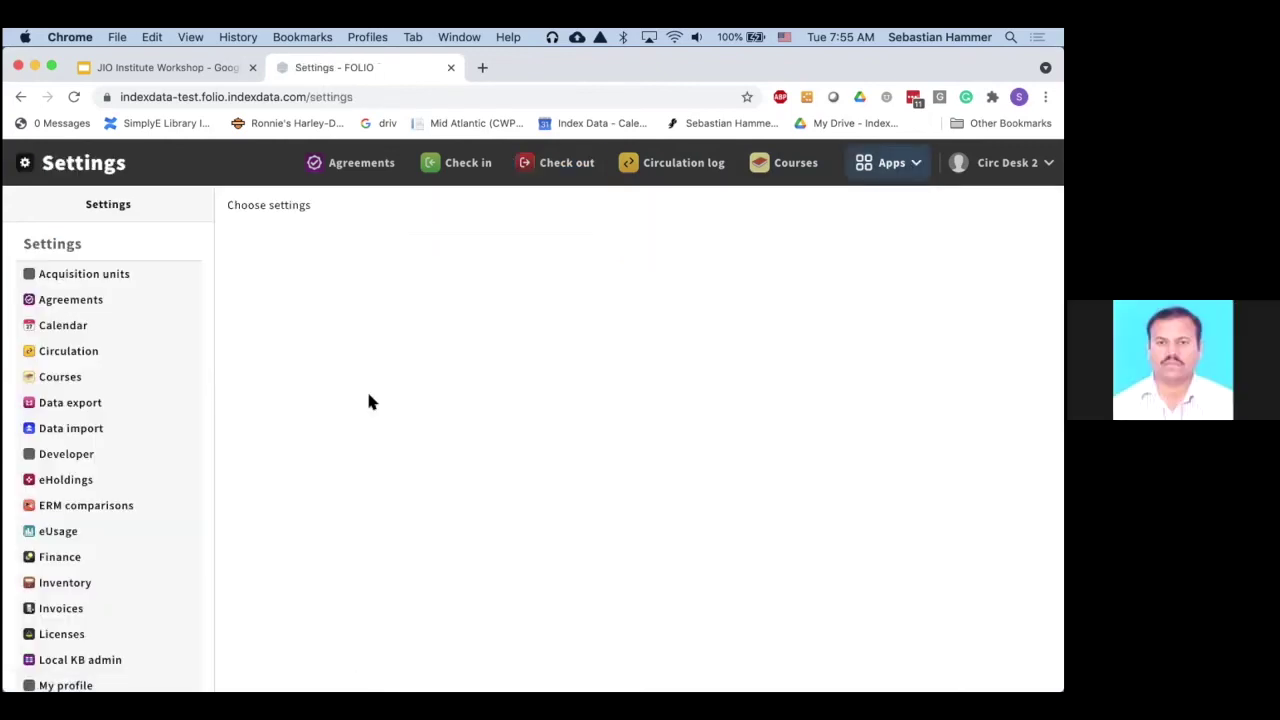
{"action": "left_click", "coordinate": [70, 351]}
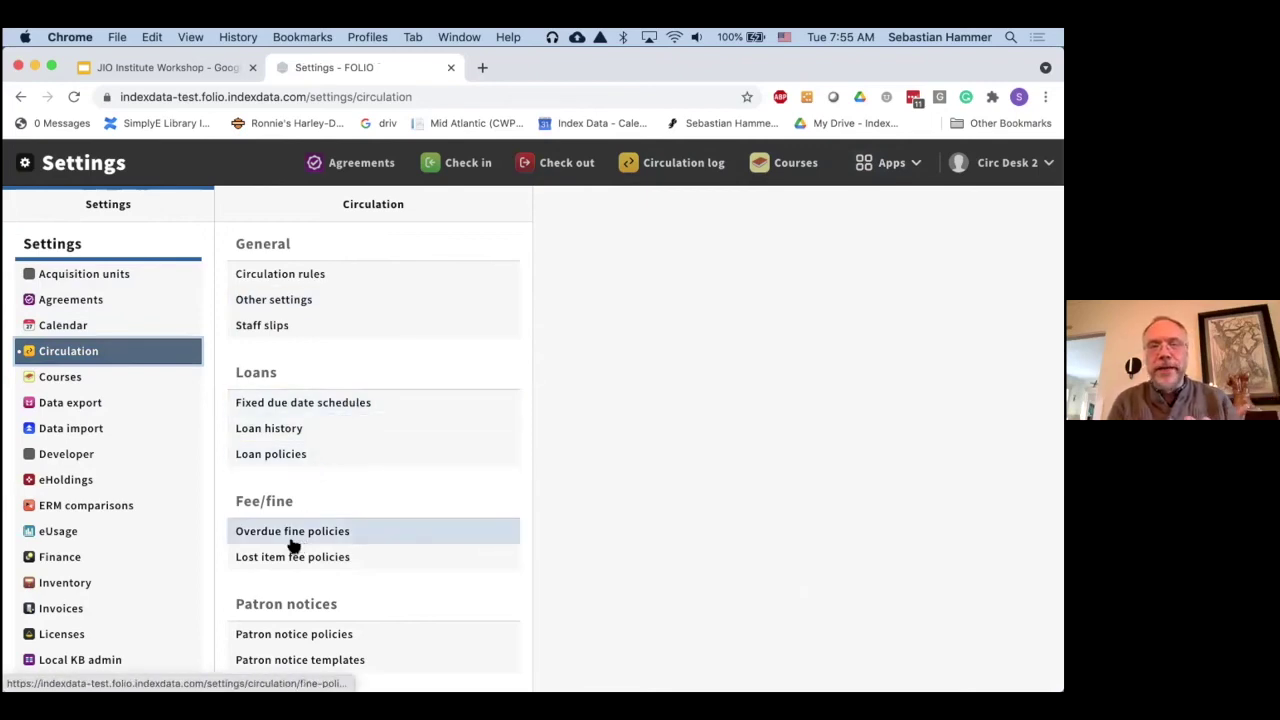
{"action": "left_click", "coordinate": [283, 453]}
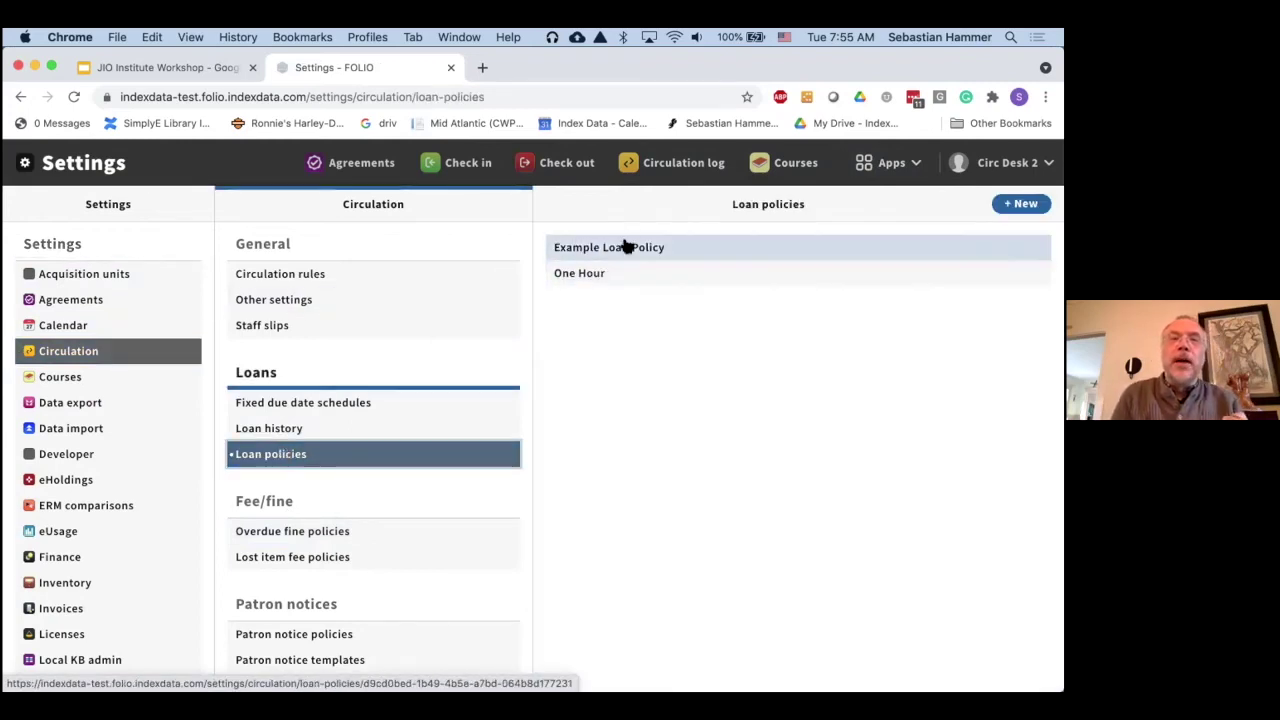
{"action": "left_click", "coordinate": [583, 272]}
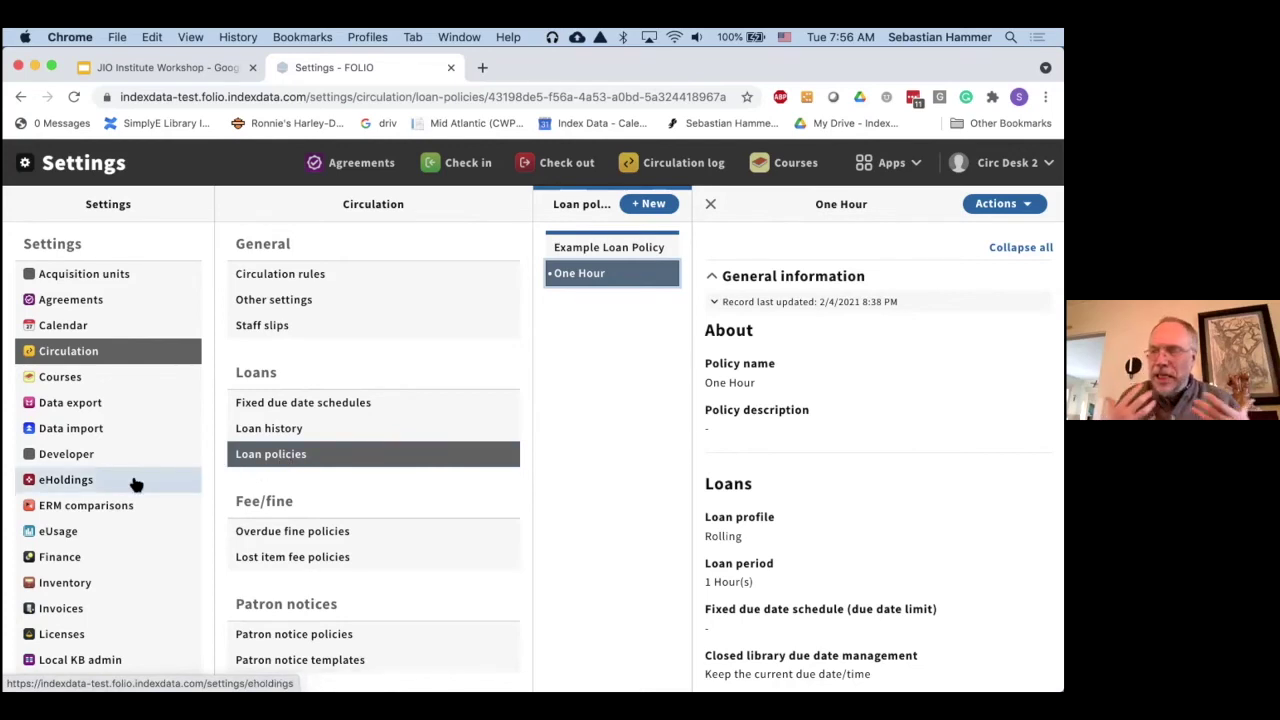
- Open the software versions under the settings' system information and examine the app modules, Okapi services and dependencies
{"action": "scroll", "coordinate": [136, 484], "scroll_direction": "down", "scroll_amount": 5}
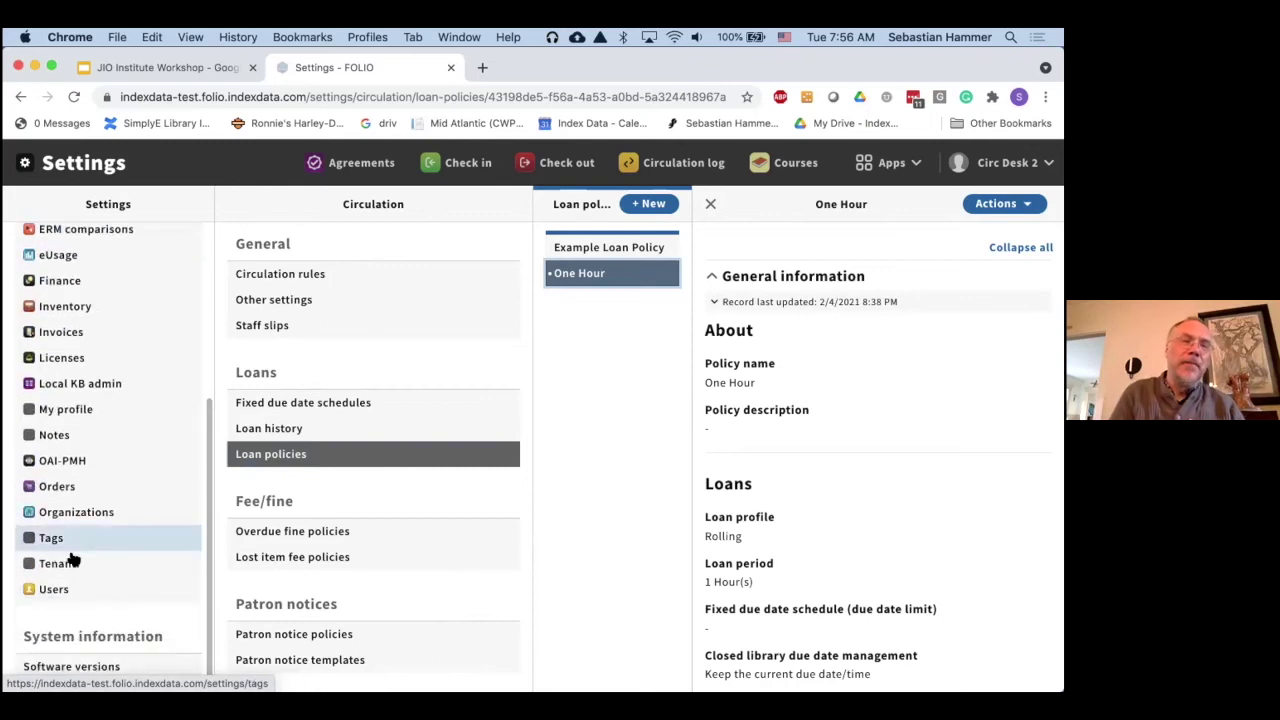
{"action": "left_click", "coordinate": [83, 666]}
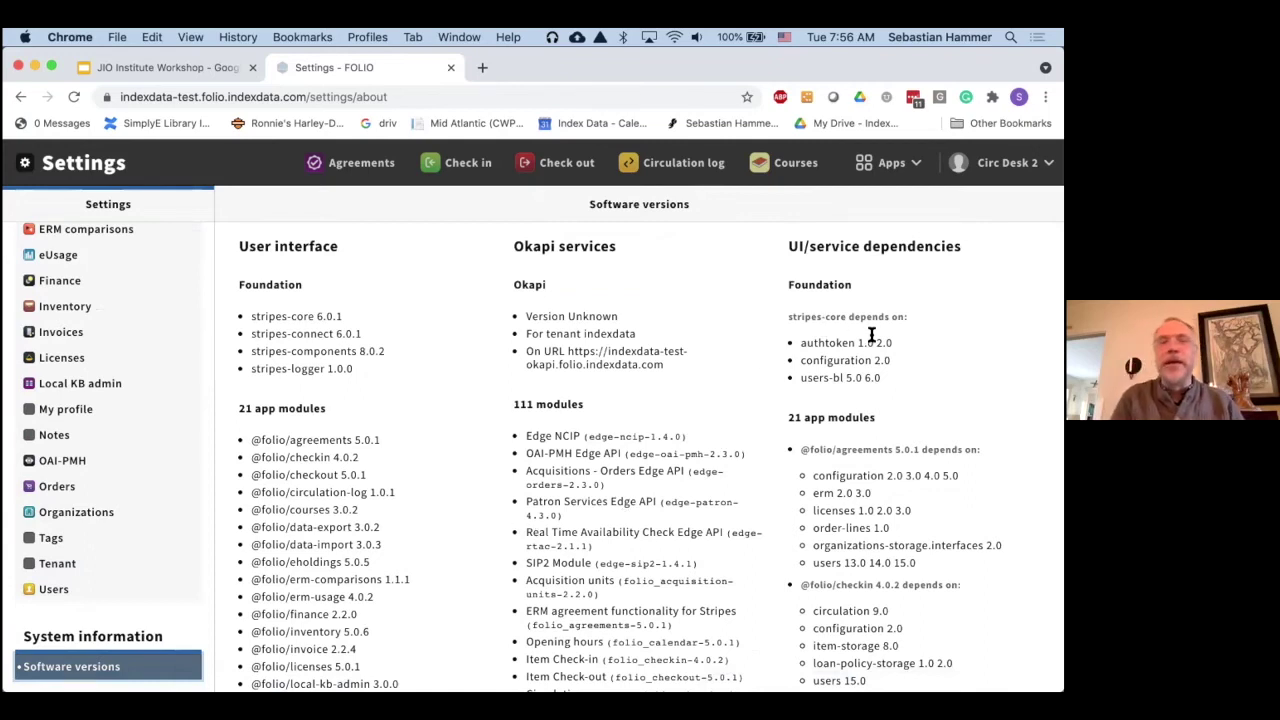
{"action": "scroll", "coordinate": [432, 400], "scroll_direction": "down", "scroll_amount": 3}
{"action": "scroll", "coordinate": [432, 400], "scroll_direction": "down", "scroll_amount": 1}
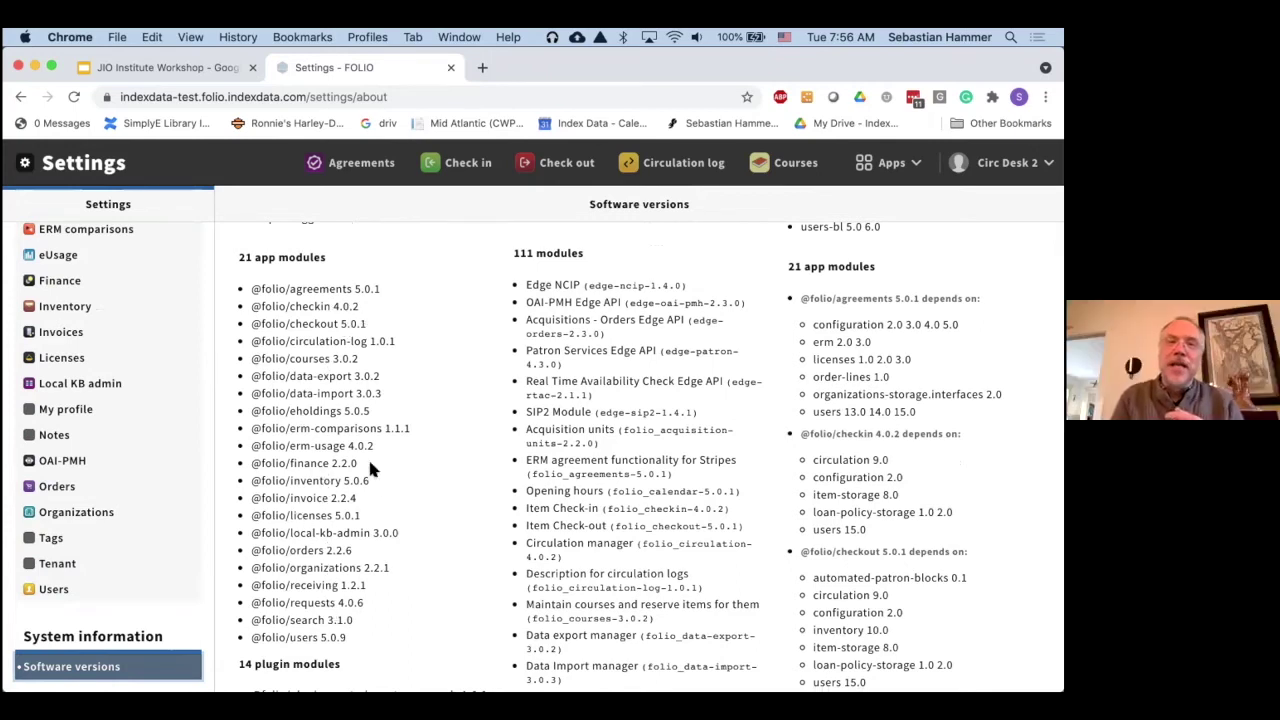
{"action": "scroll", "coordinate": [368, 457], "scroll_direction": "up", "scroll_amount": 2}
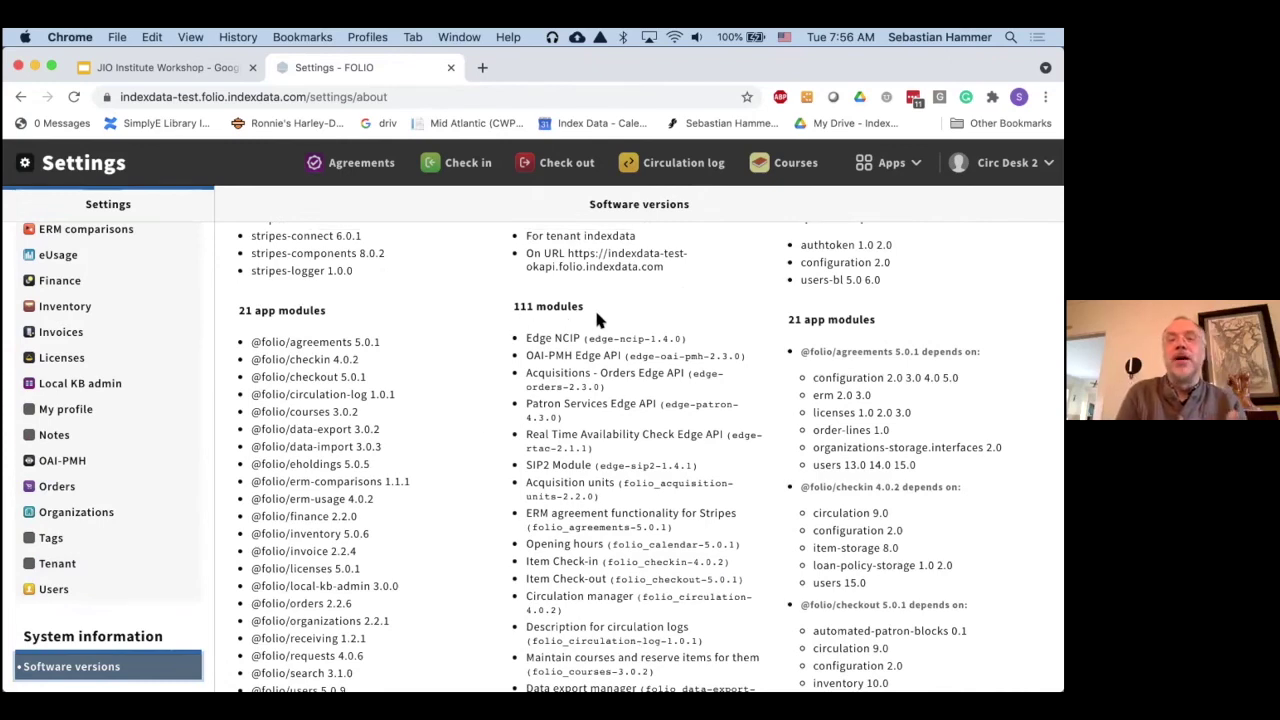
{"action": "scroll", "coordinate": [617, 316], "scroll_direction": "down", "scroll_amount": 1}
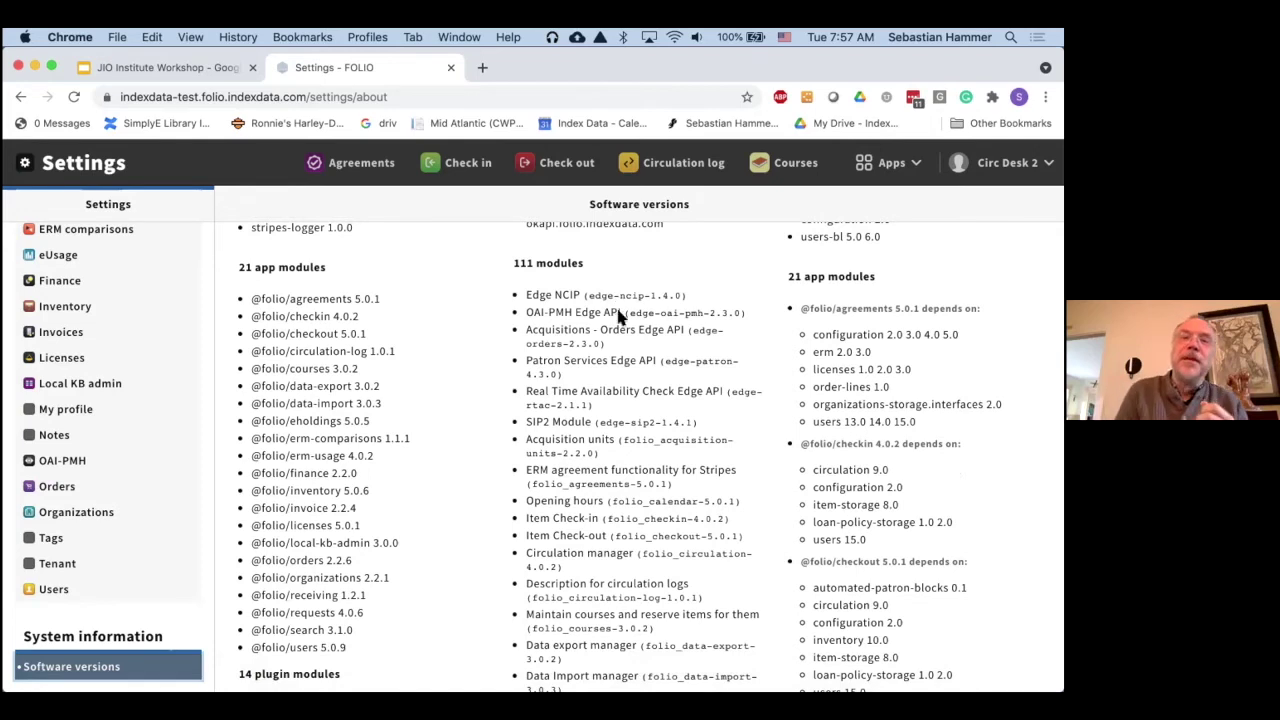
{"action": "scroll", "coordinate": [678, 461], "scroll_direction": "down", "scroll_amount": 2}
{"action": "scroll", "coordinate": [678, 461], "scroll_direction": "down", "scroll_amount": 1}
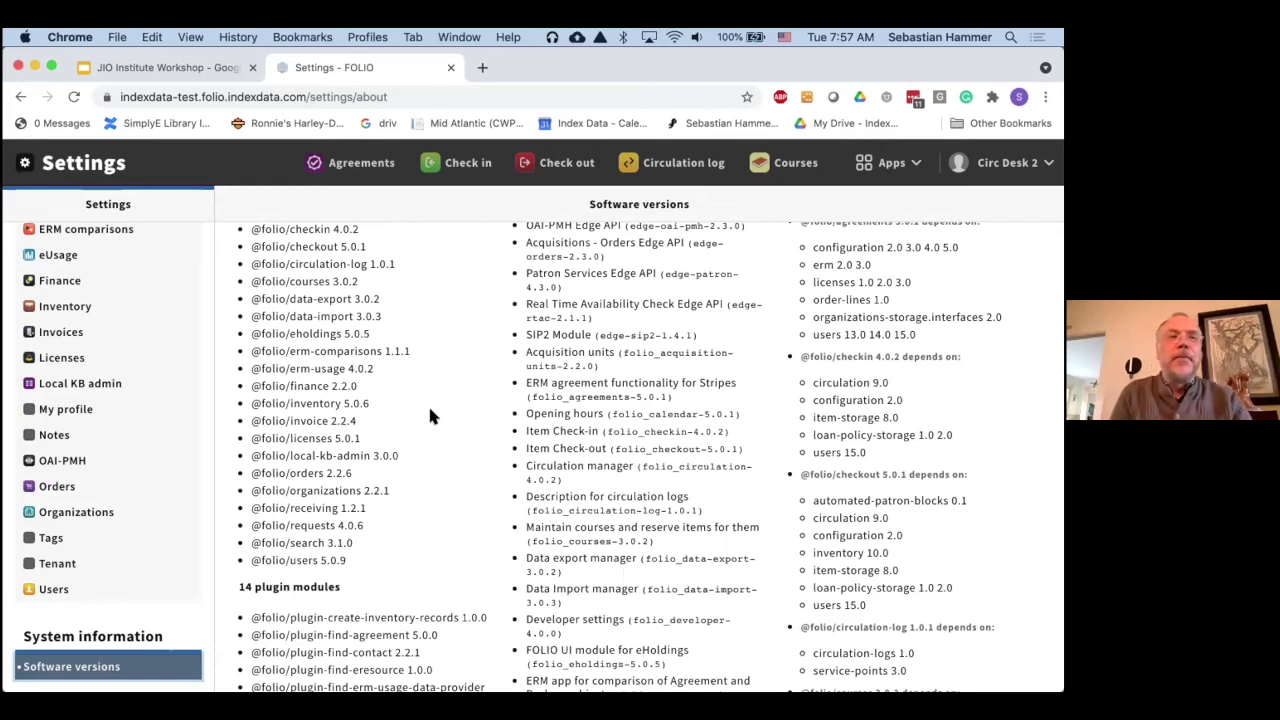
- Switch to the JIO Institute Workshop presentation in Google Slides, present from the "Live demo" slide and advance to "Architecture (conceptual)"
{"action": "left_click", "coordinate": [172, 67]}
{"action": "scroll", "coordinate": [118, 408], "scroll_direction": "down", "scroll_amount": 2}
{"action": "scroll", "coordinate": [110, 420], "scroll_direction": "down", "scroll_amount": 1}
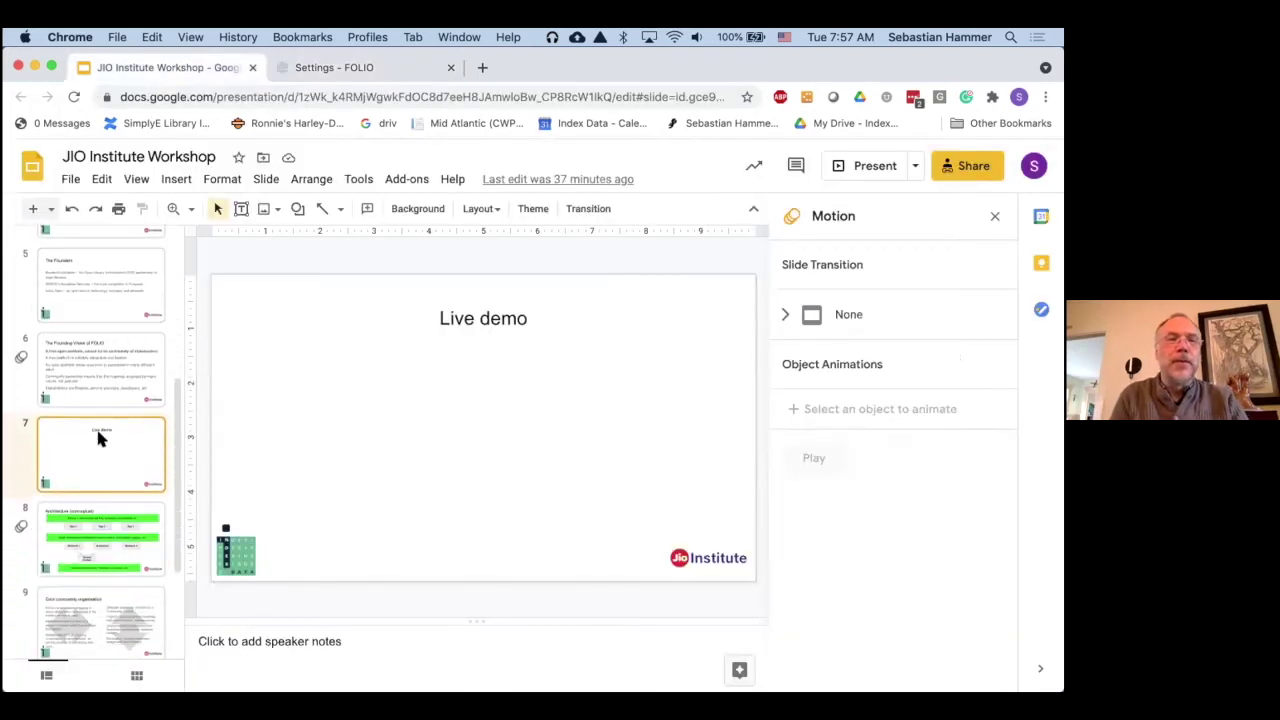
{"action": "key", "text": "super+Return"}
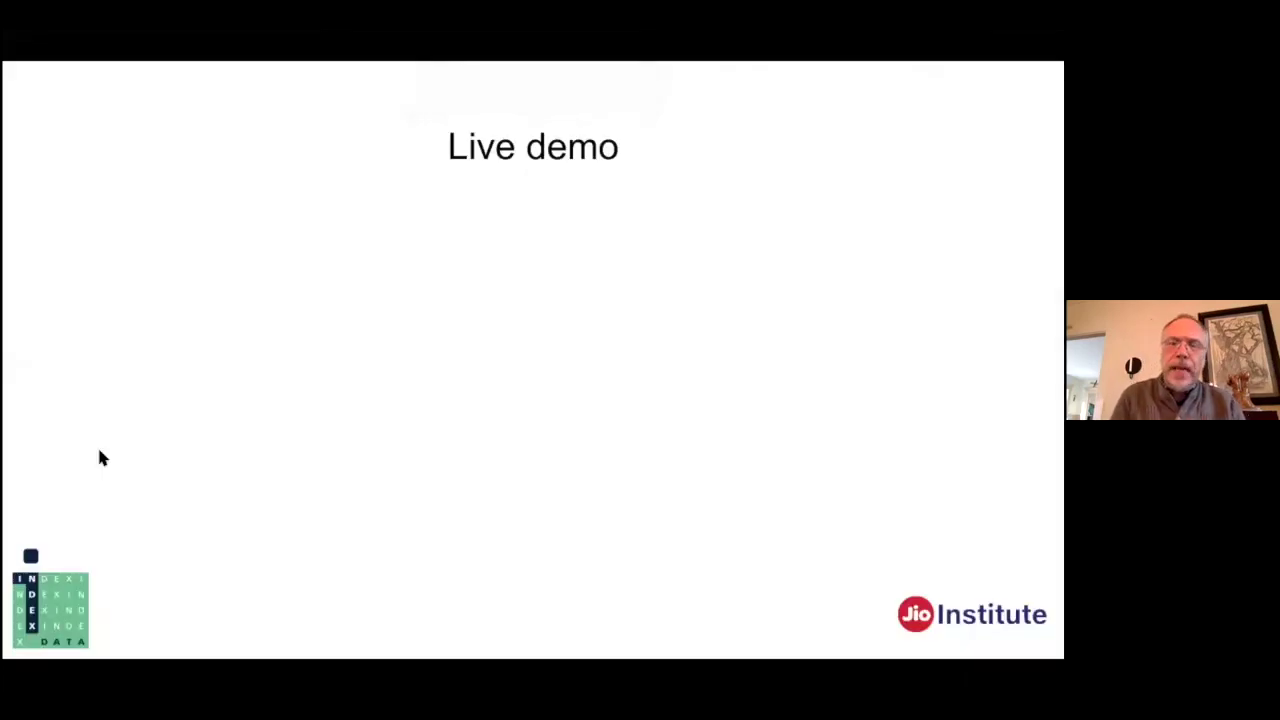
{"action": "key", "text": "Right"}
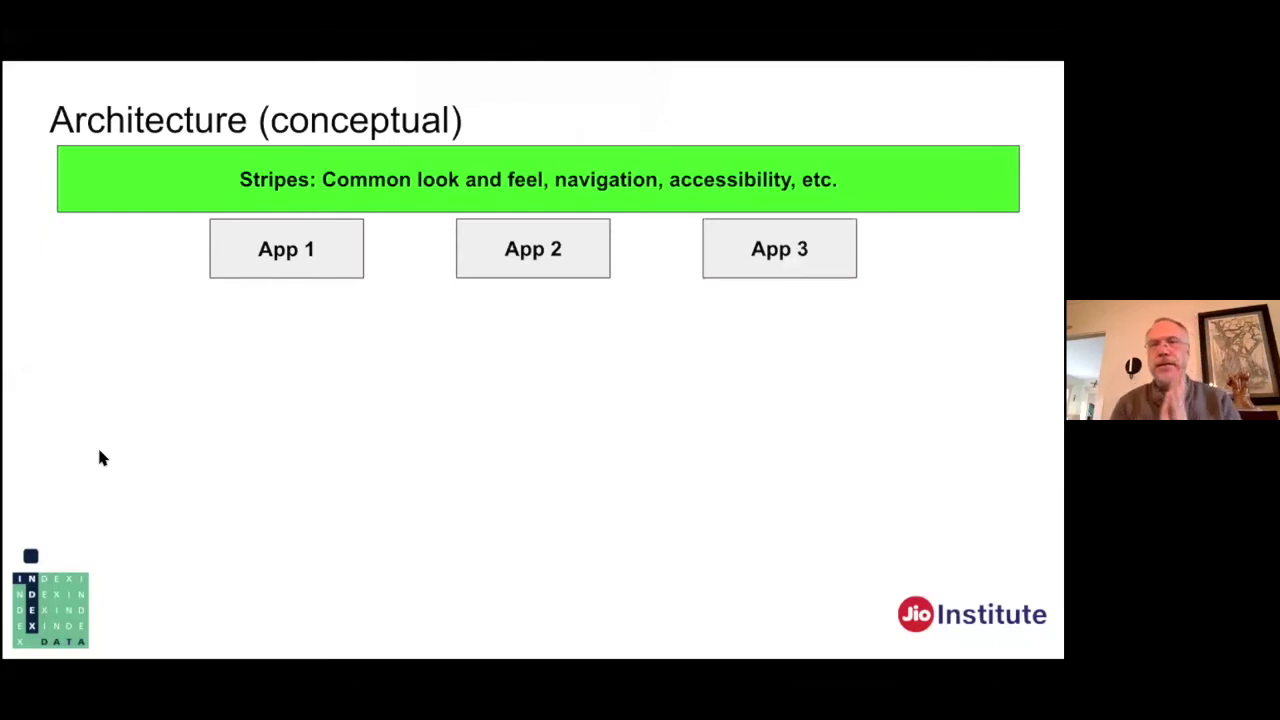